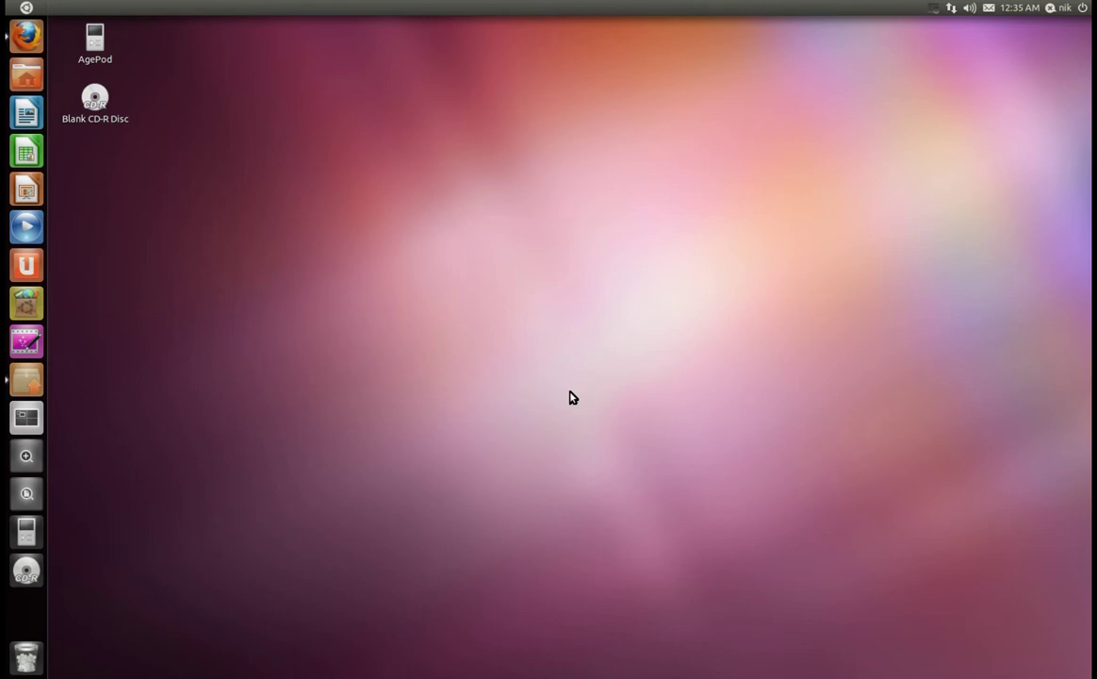
# Launch Banshee Media Player from the sound indicator menu and position its window
pyautogui.click(951, 8)
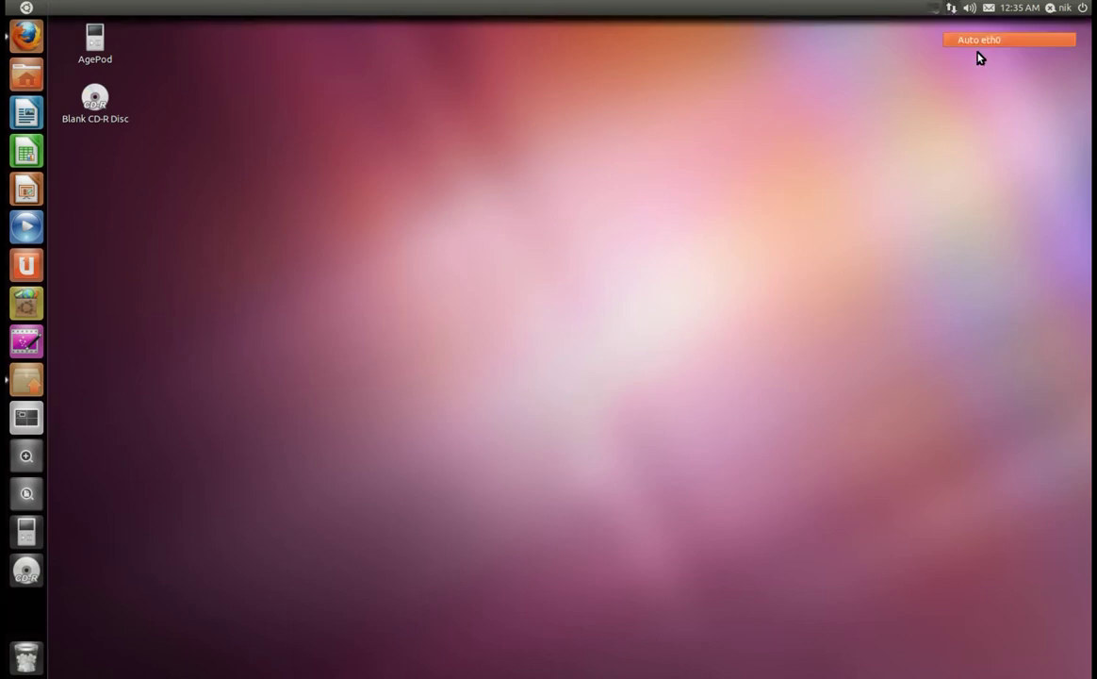
pyautogui.click(985, 69)
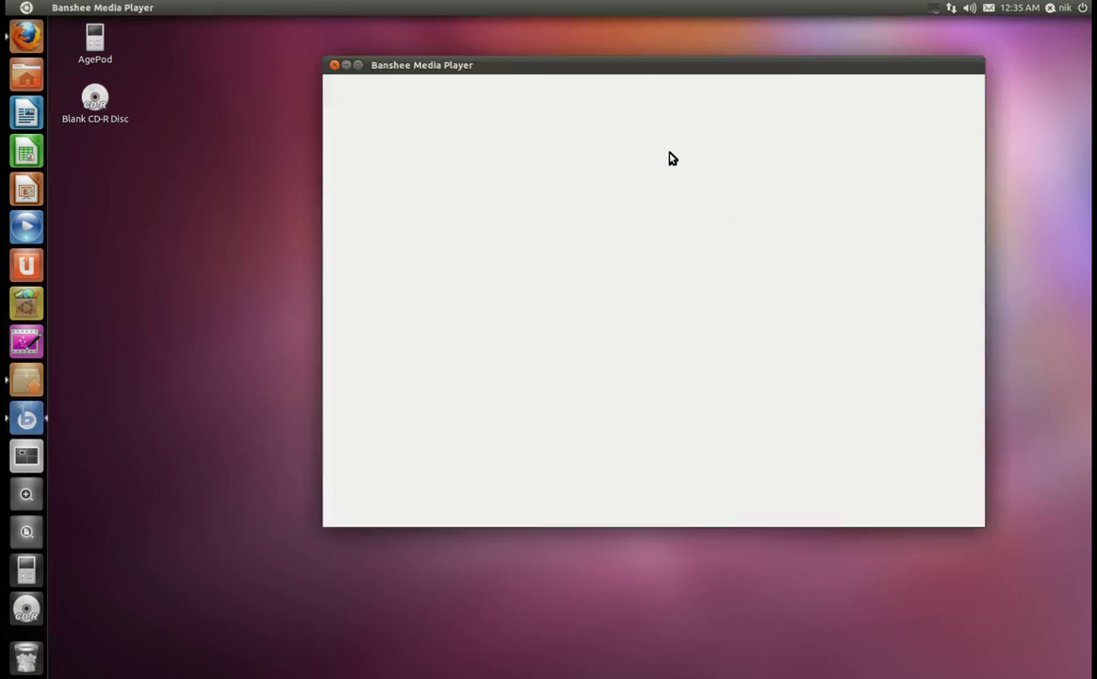
pyautogui.moveTo(644, 67); pyautogui.dragTo(609, 93)
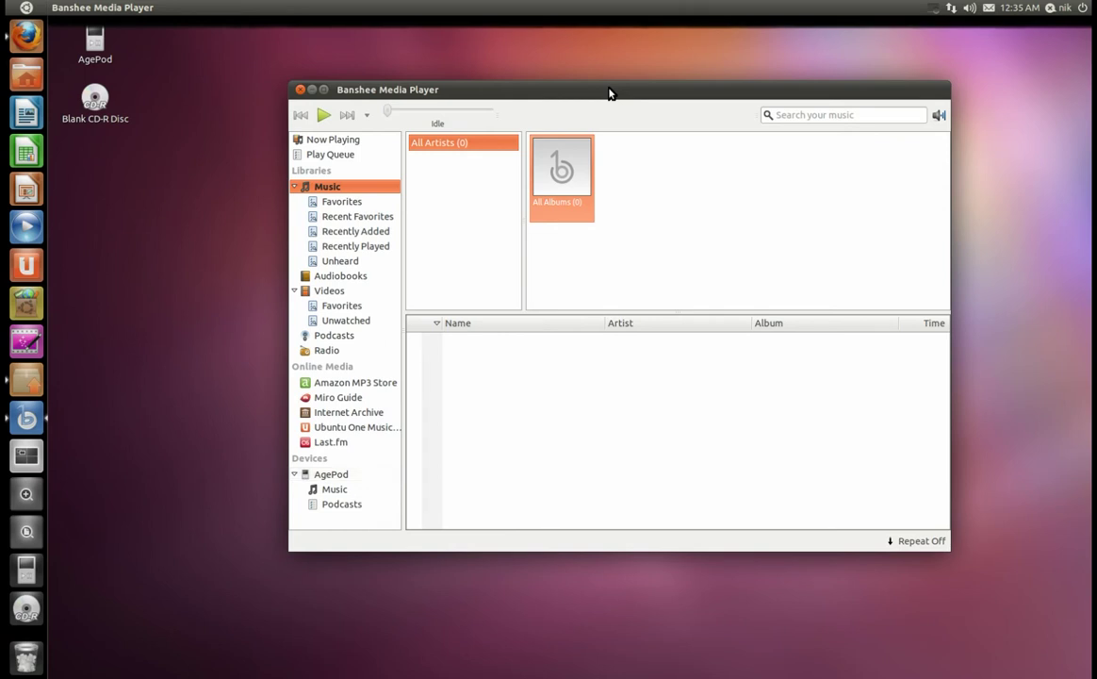
# Open the AgePod device and browse its Music collection of 915 tracks
pyautogui.click(331, 475)
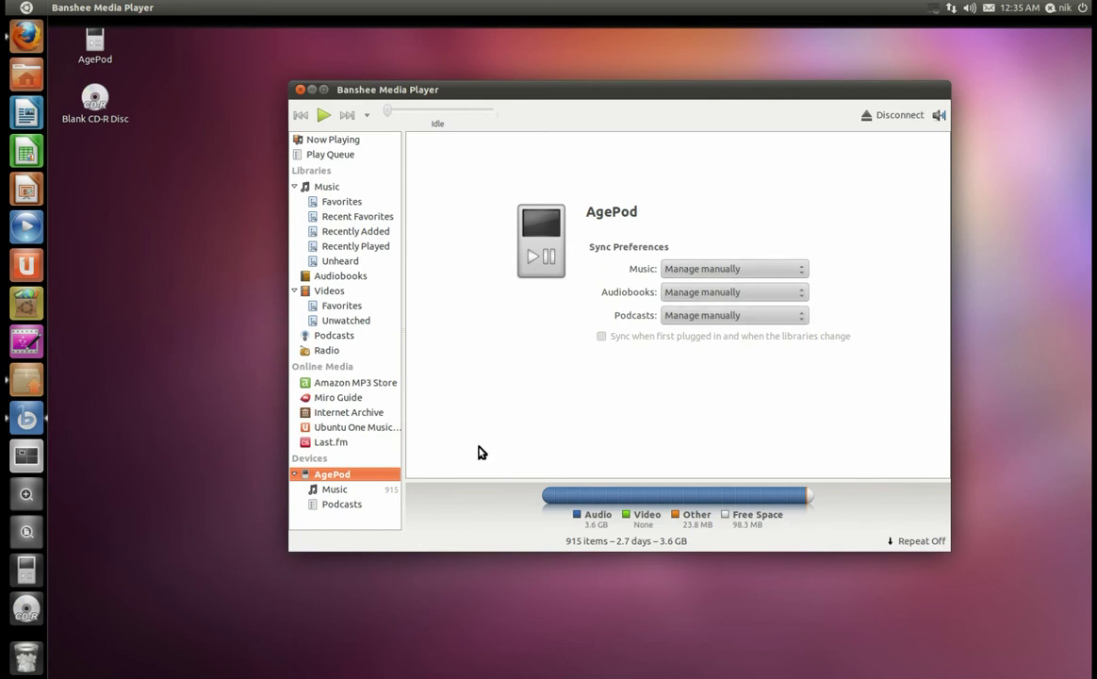
pyautogui.click(336, 489)
pyautogui.scroll(-2, 523, 426)
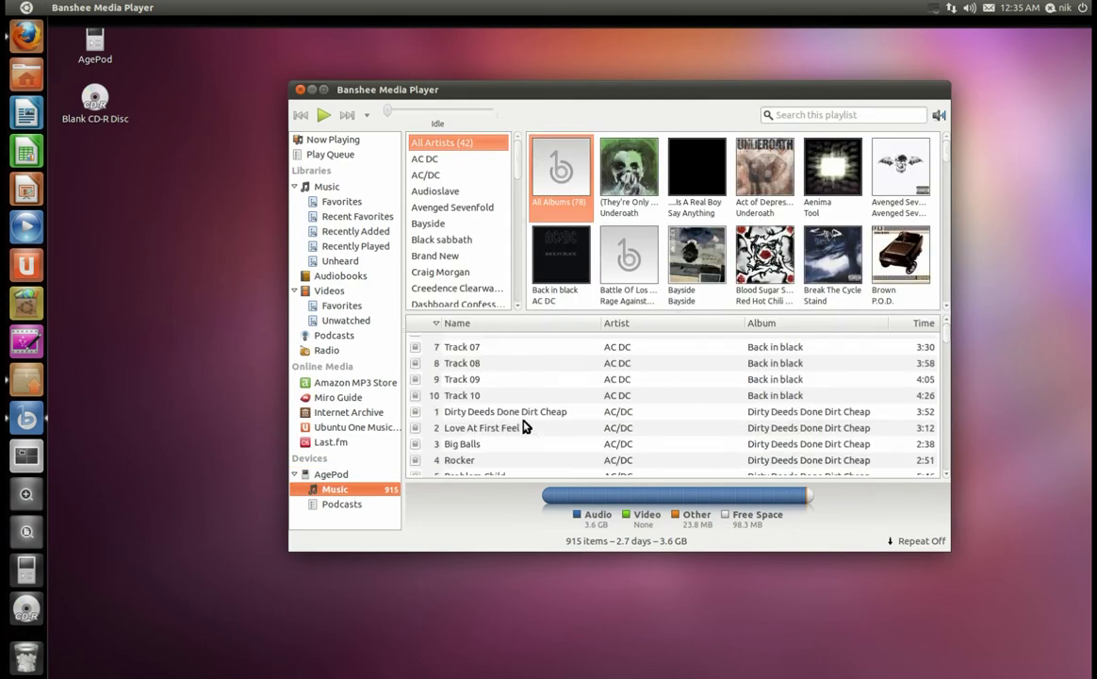
pyautogui.scroll(-2, 523, 426)
pyautogui.scroll(4, 523, 426)
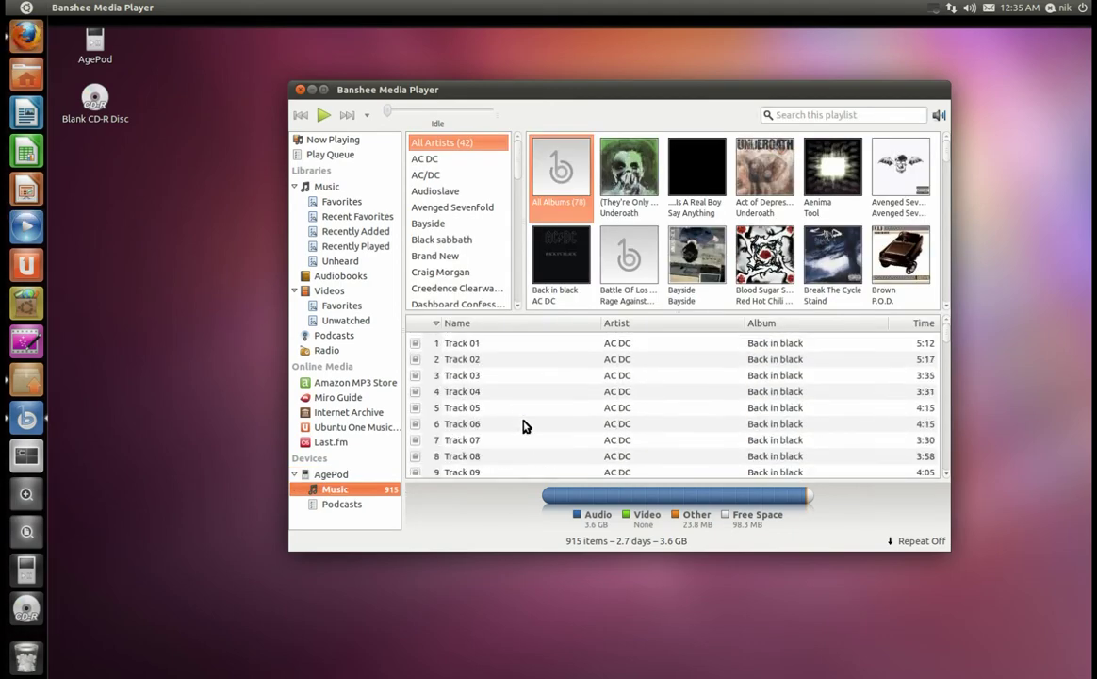
pyautogui.moveTo(563, 92); pyautogui.dragTo(582, 91)
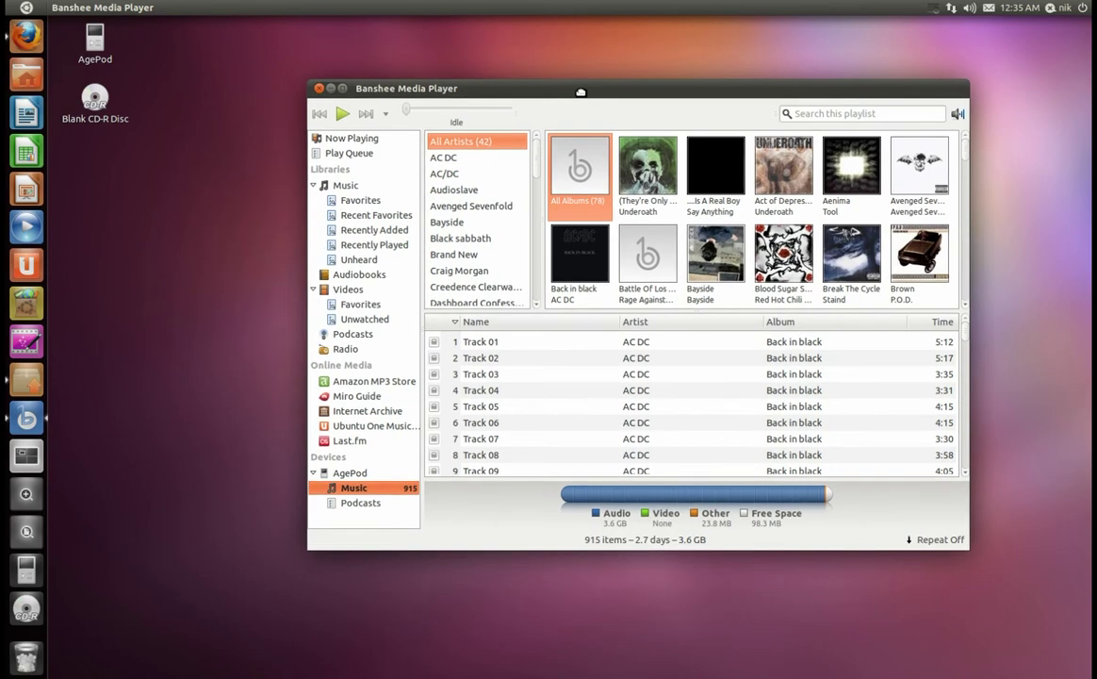
# Look through the desktop and Banshee playback menus, then reposition the Banshee window
pyautogui.click(231, 38)
pyautogui.click(130, 7)
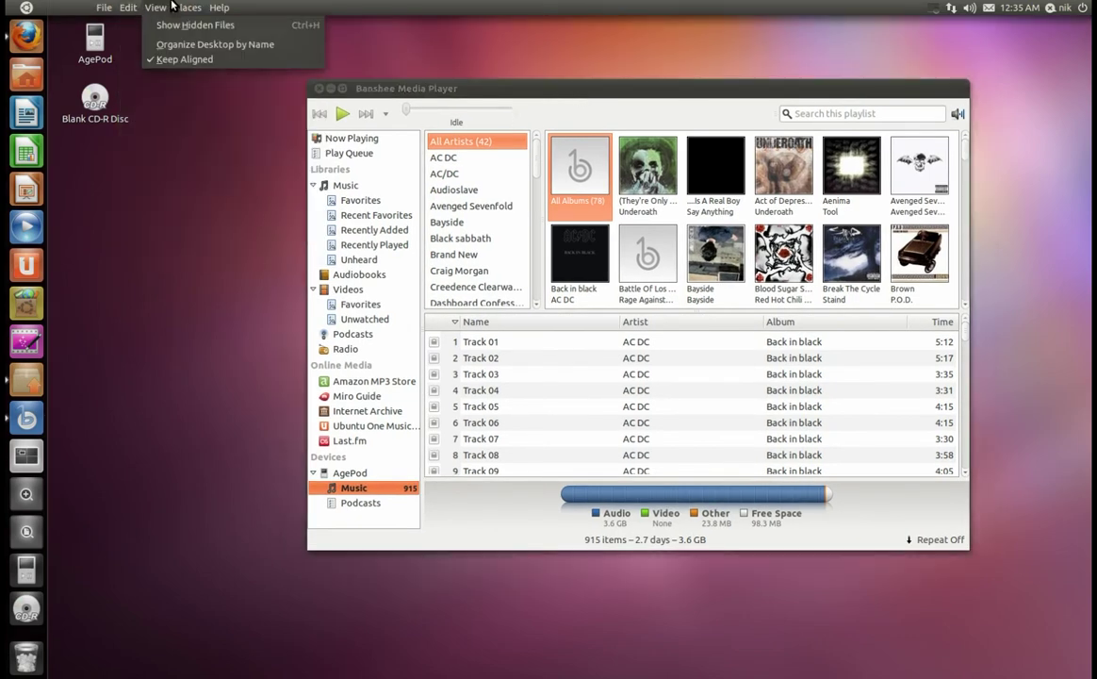
pyautogui.click(426, 88)
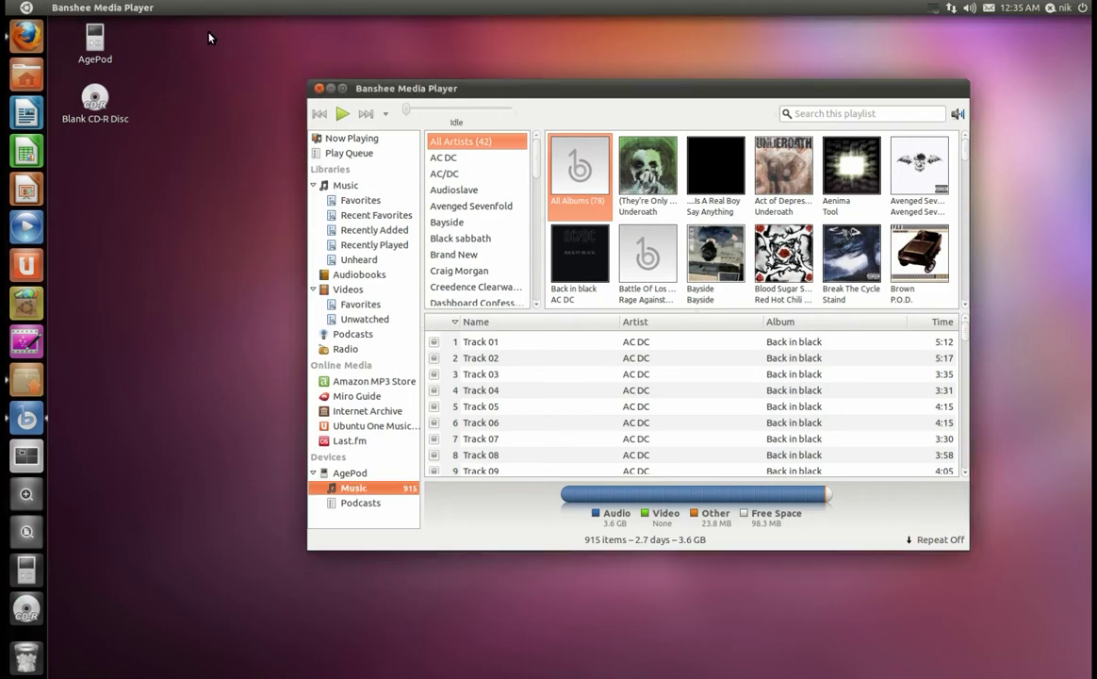
pyautogui.click(202, 7)
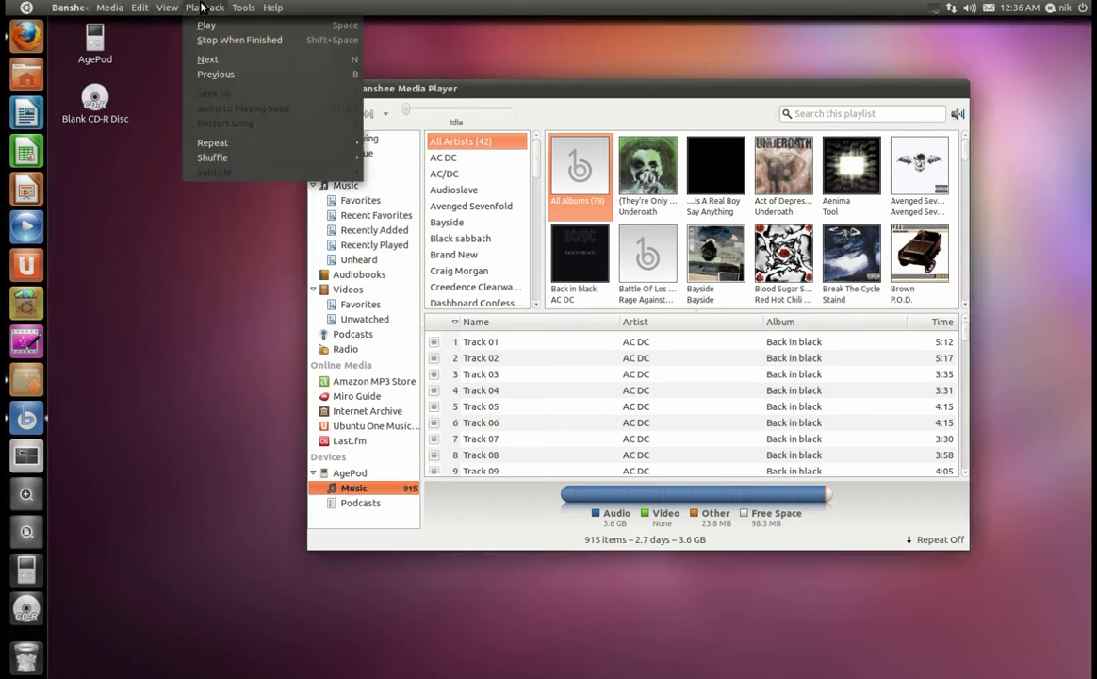
pyautogui.moveTo(150, 7)
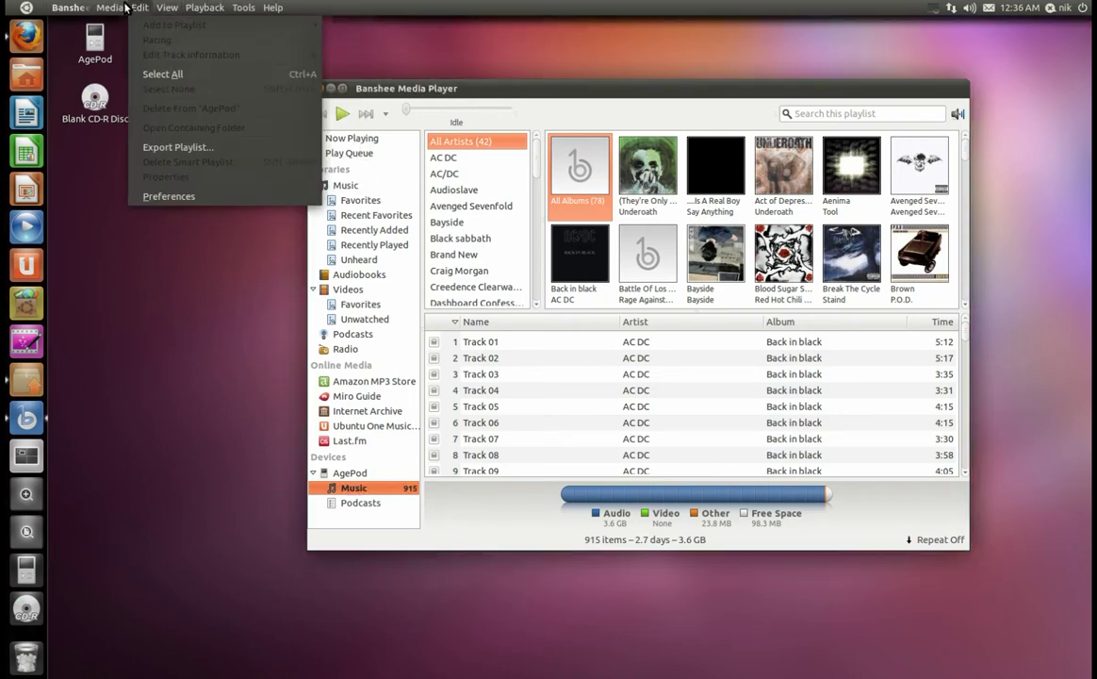
pyautogui.moveTo(118, 7)
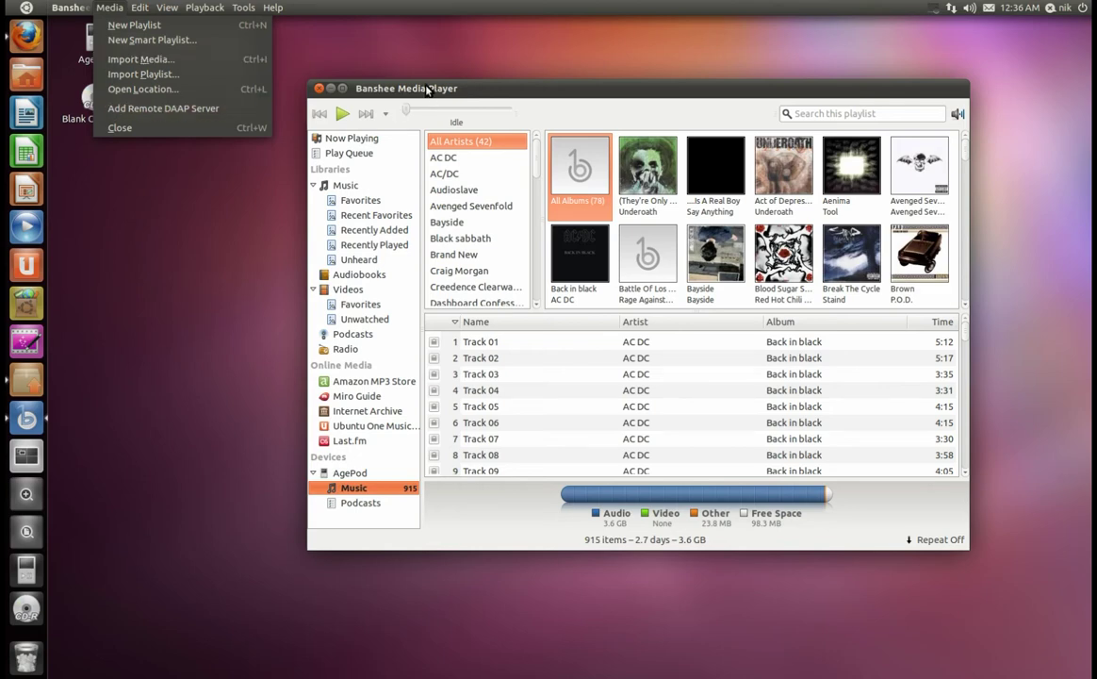
pyautogui.moveTo(421, 86); pyautogui.dragTo(409, 69)
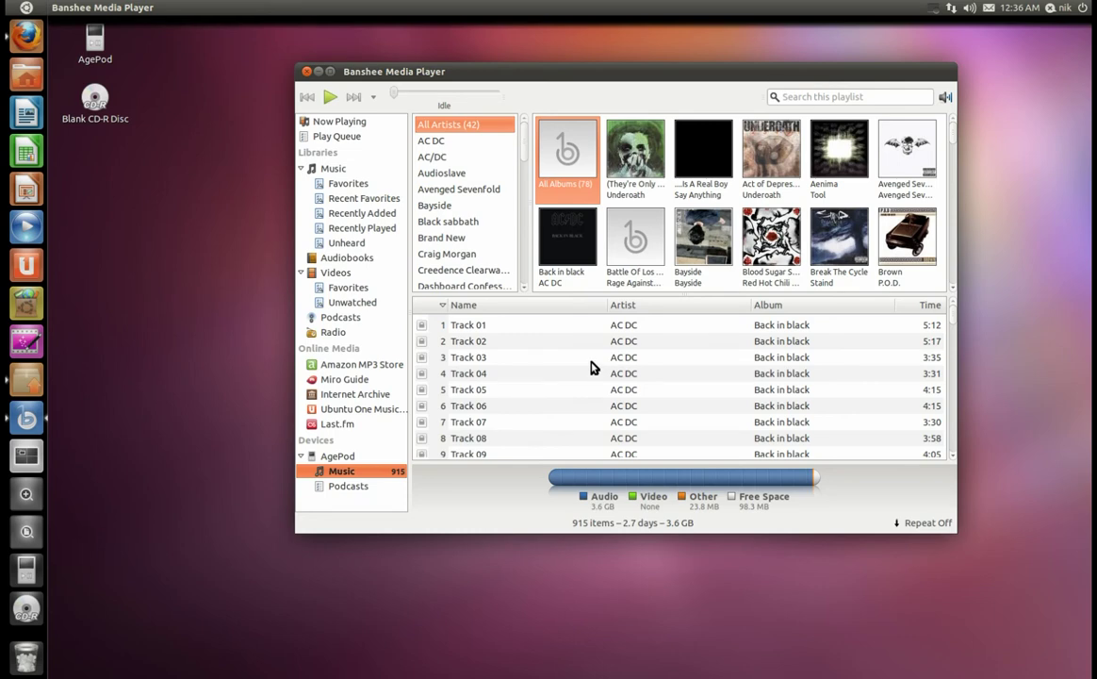
pyautogui.moveTo(615, 75); pyautogui.dragTo(703, 56)
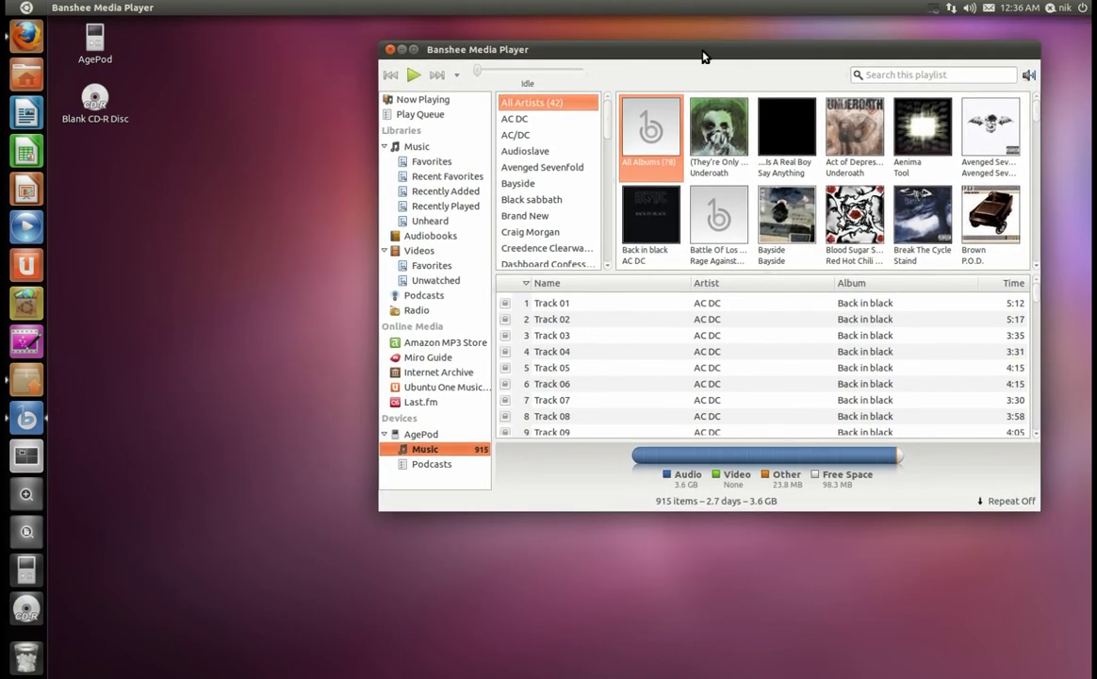
# Create a new desktop folder named 'ipod'
pyautogui.rightClick(176, 266)
pyautogui.click(217, 275)
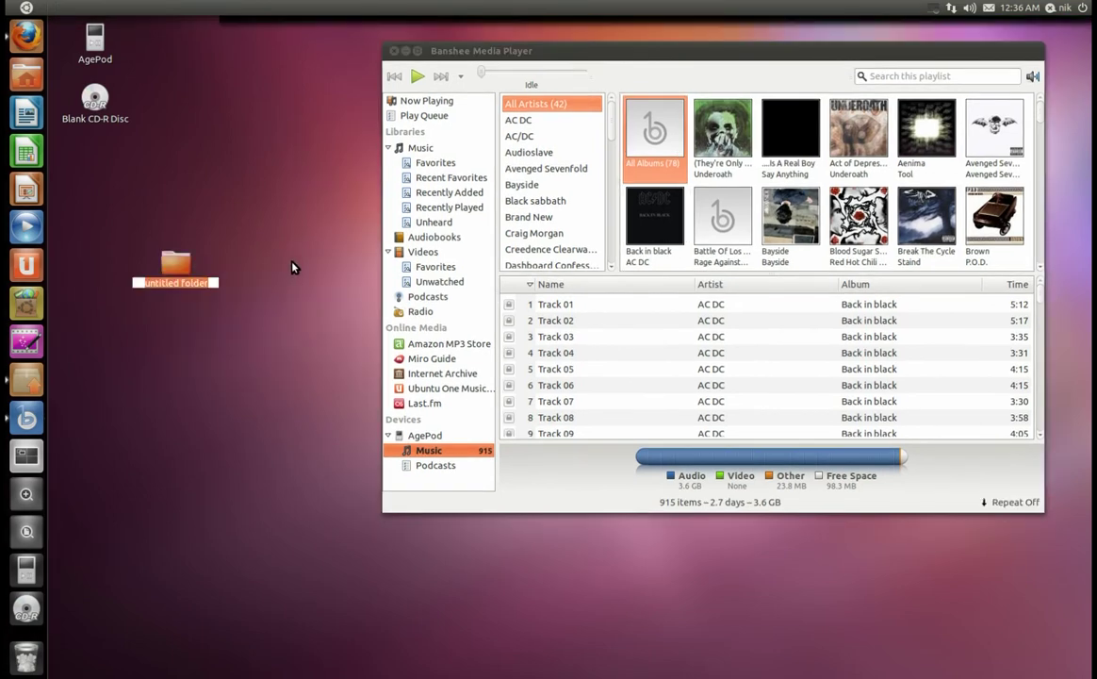
pyautogui.write('ipod')
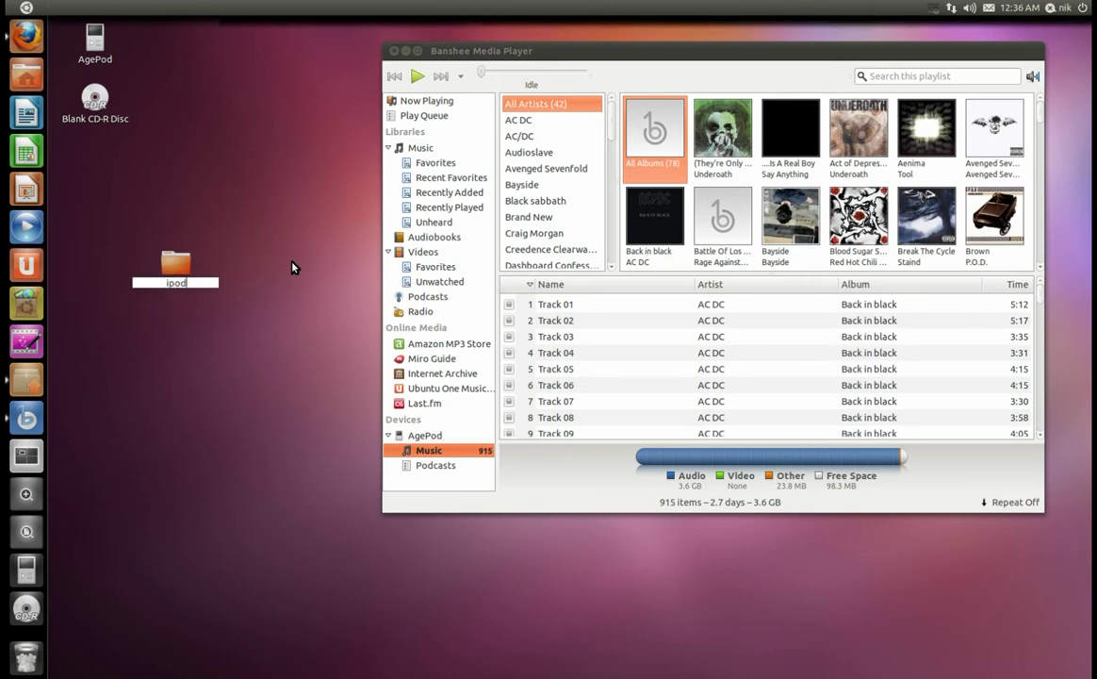
pyautogui.press('Return')
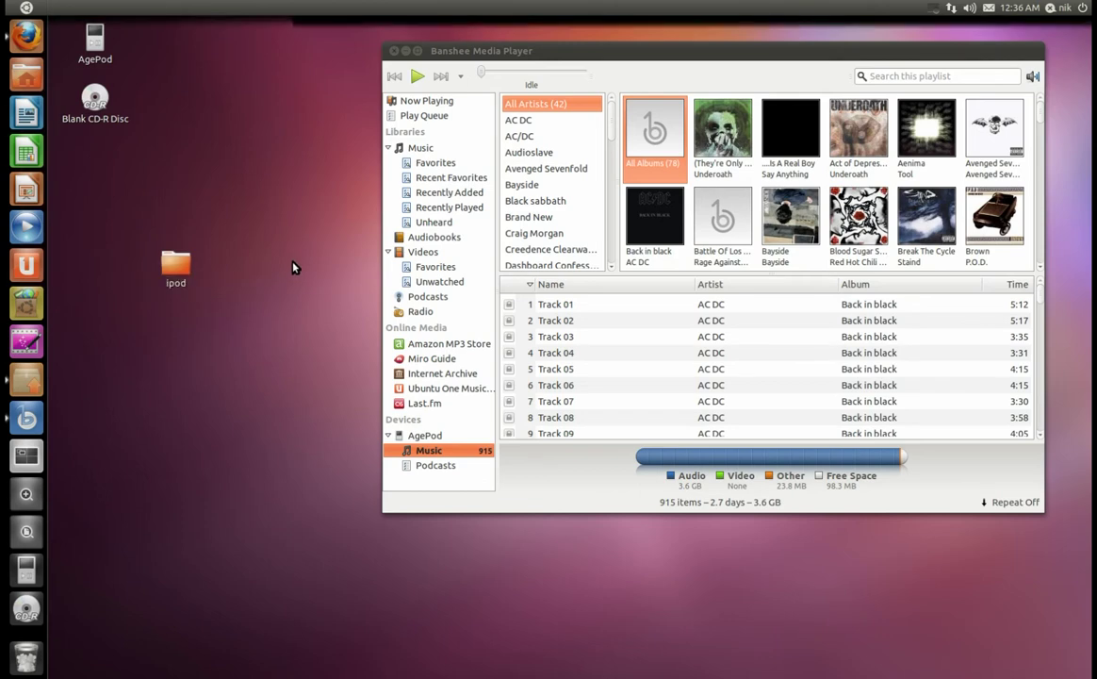
# Select all AgePod tracks and copy them into the desktop 'ipod' folder
pyautogui.click(640, 354)
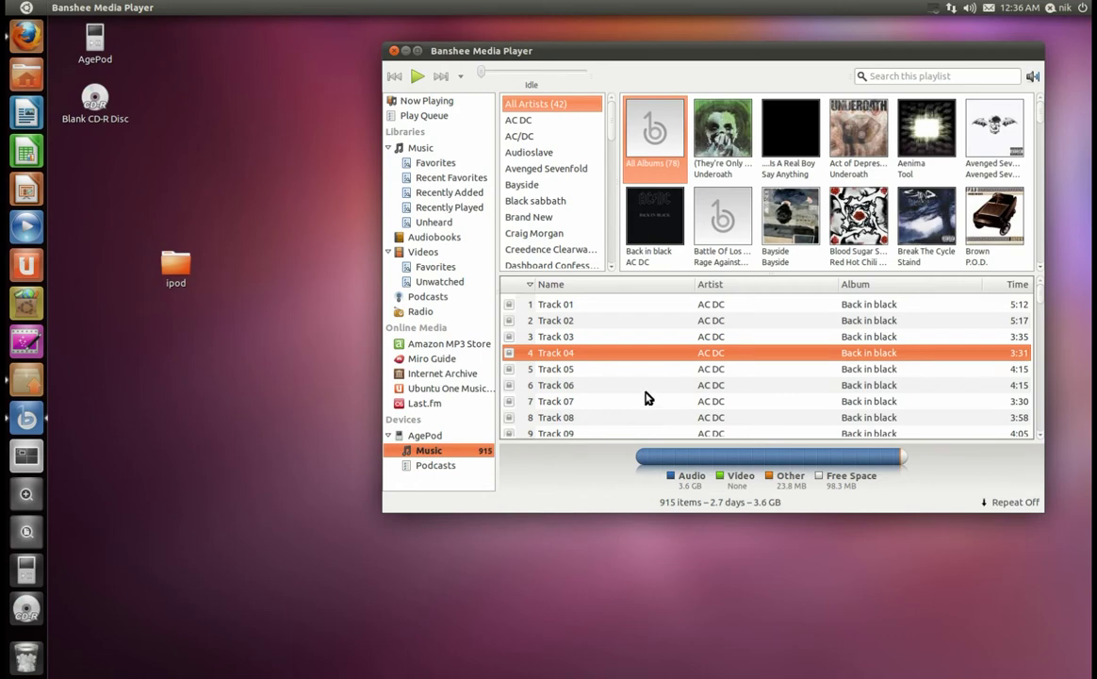
pyautogui.scroll(-3, 646, 382)
pyautogui.scroll(3, 646, 382)
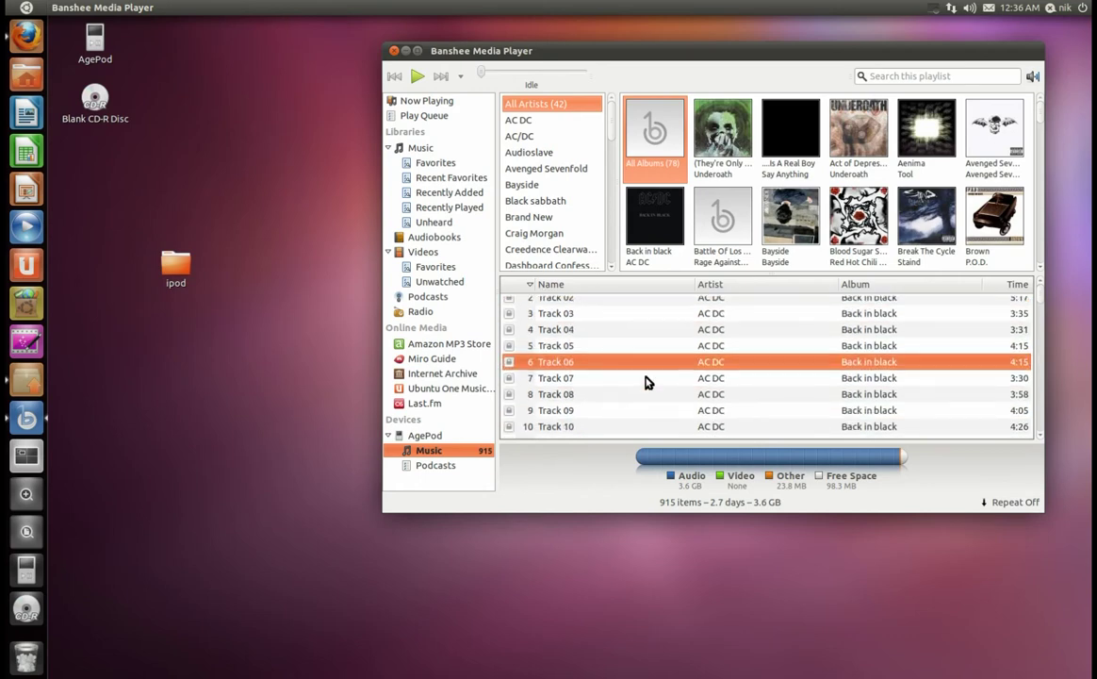
pyautogui.click(646, 378)
pyautogui.hotkey('ctrl', 'a')
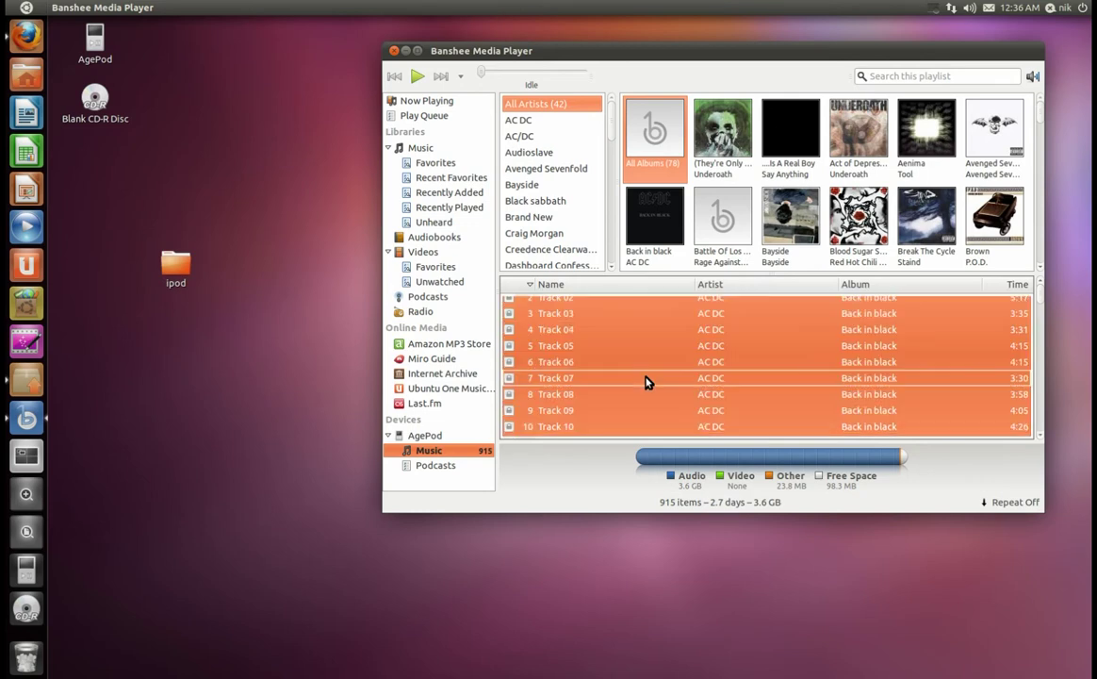
pyautogui.moveTo(774, 363); pyautogui.dragTo(175, 271)
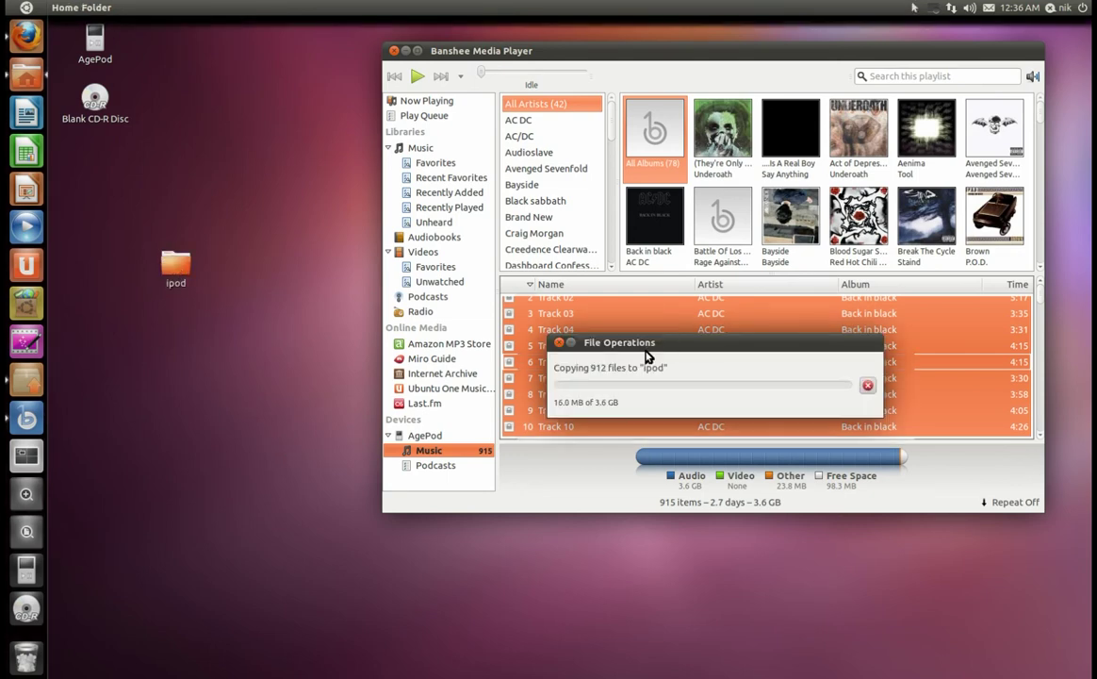
pyautogui.moveTo(644, 355); pyautogui.dragTo(193, 62)
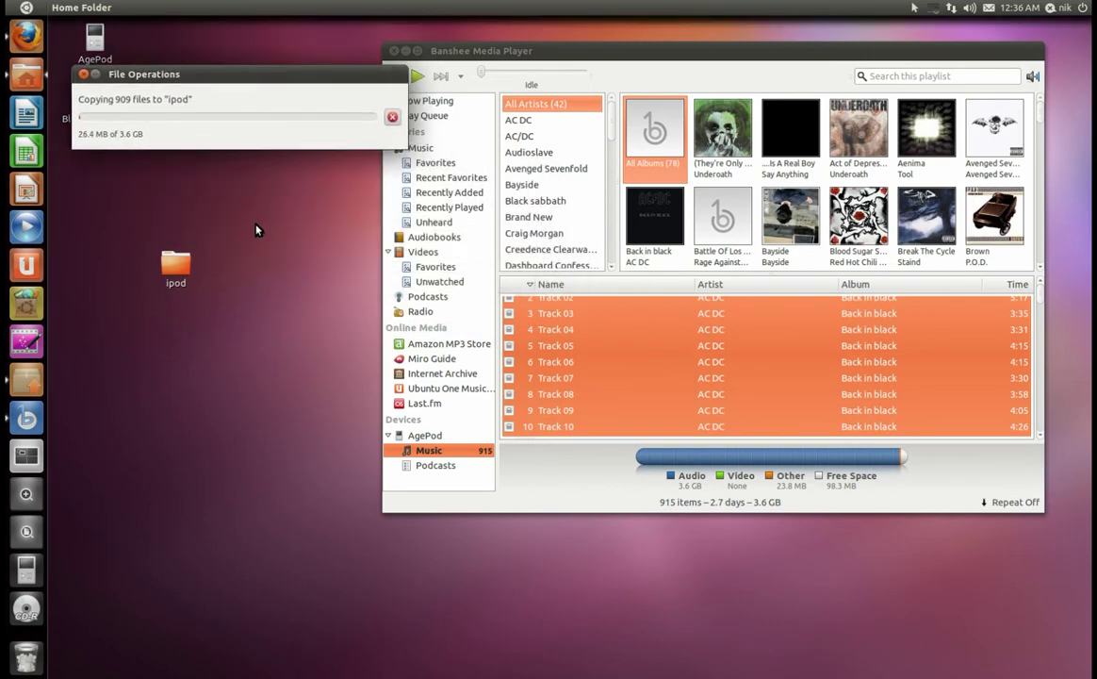
pyautogui.moveTo(507, 58); pyautogui.dragTo(452, 95)
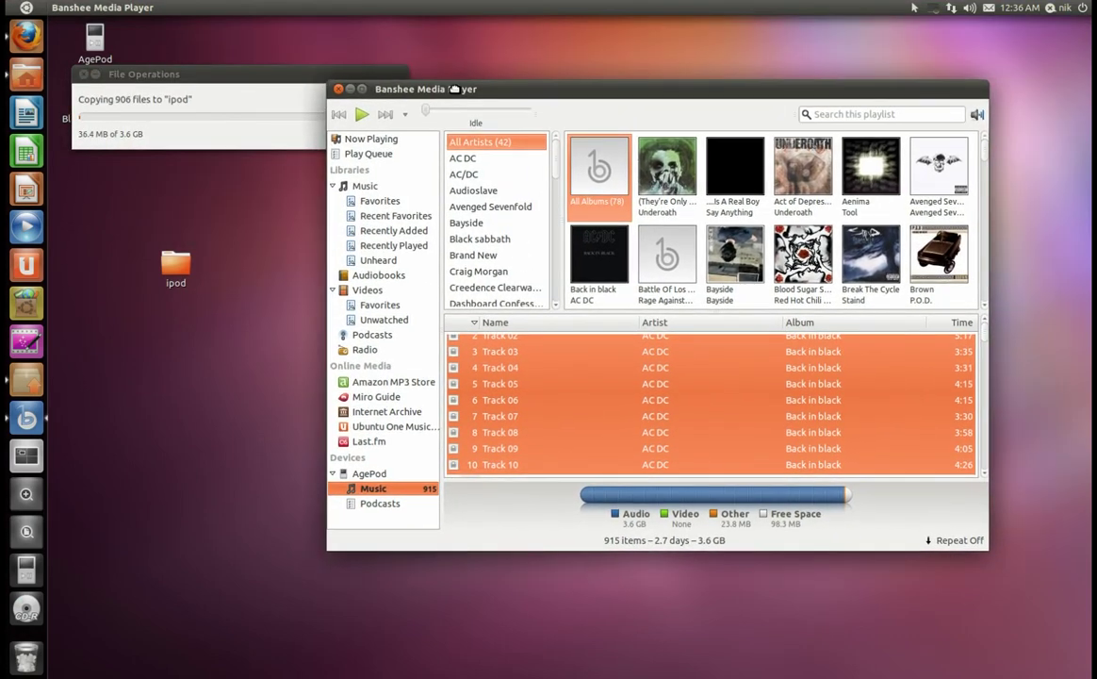
pyautogui.click(932, 7)
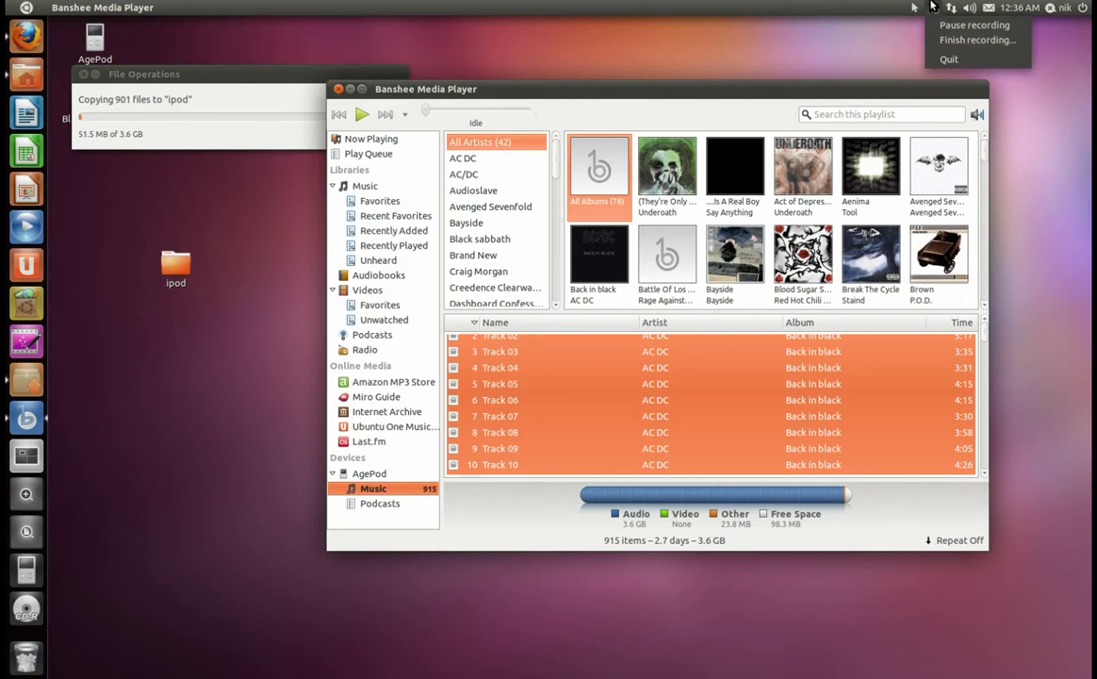
# Open the Import Media to Library dialog with Folders as the import source
pyautogui.click(957, 41)
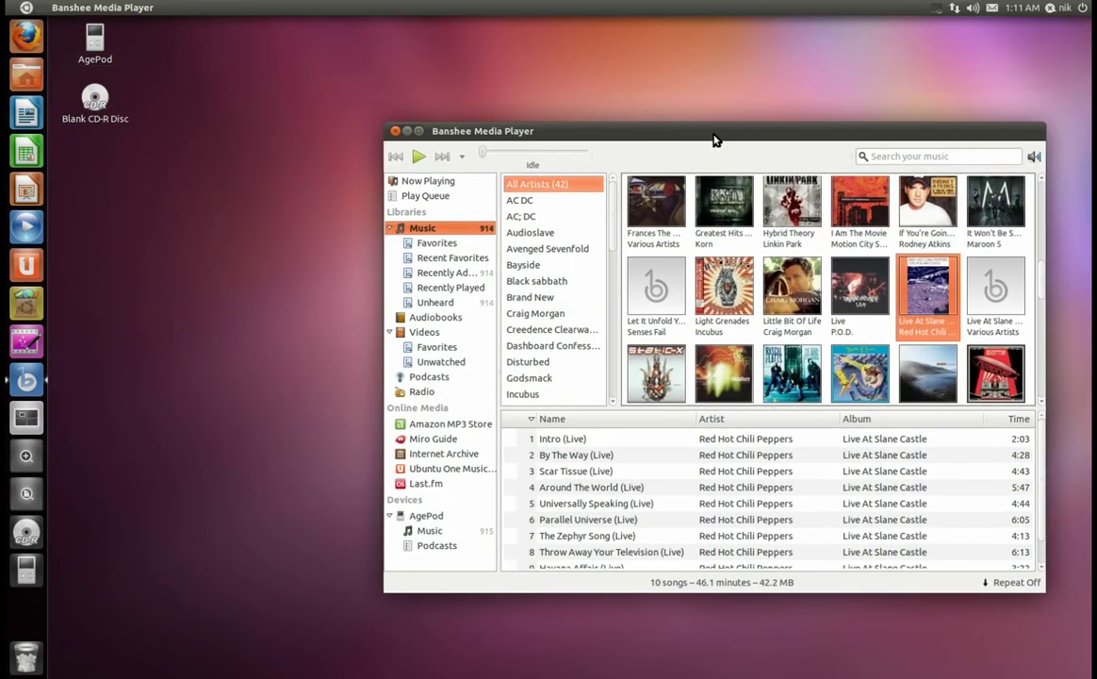
pyautogui.moveTo(714, 139); pyautogui.dragTo(690, 129)
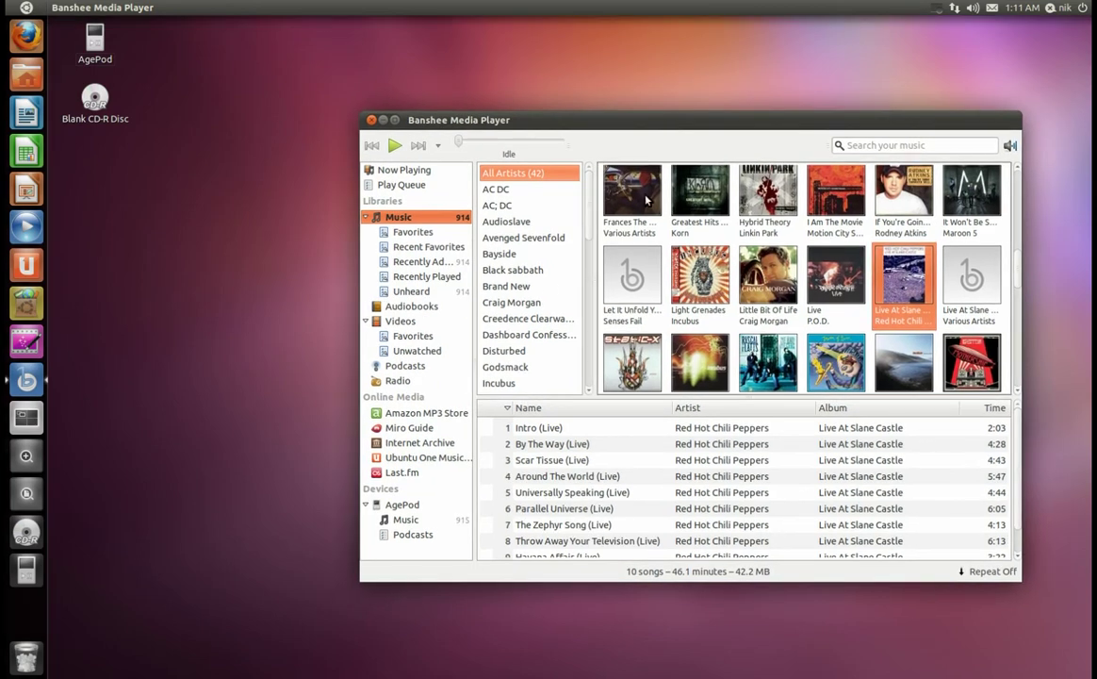
pyautogui.click(140, 7)
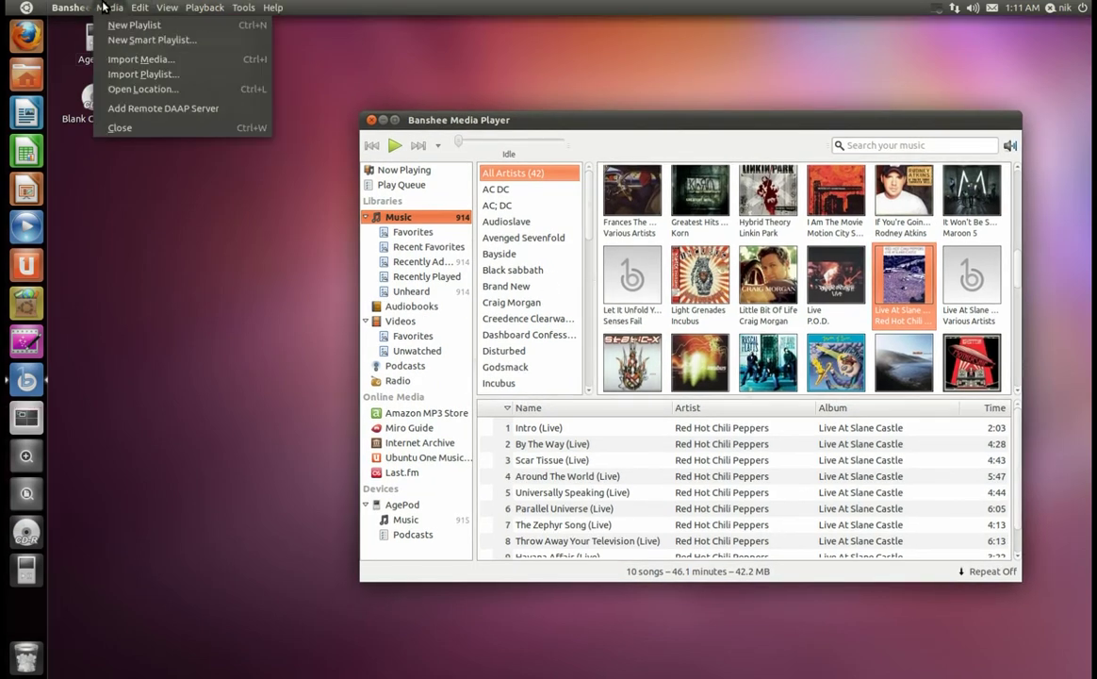
pyautogui.click(122, 61)
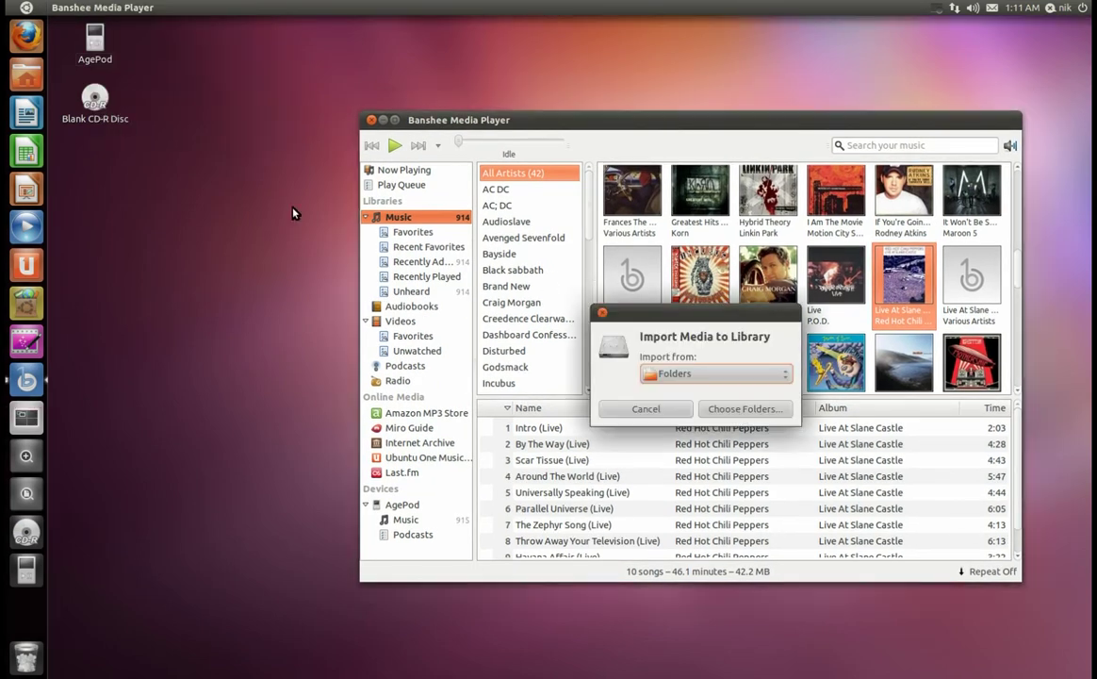
pyautogui.click(729, 375)
pyautogui.click(729, 375)
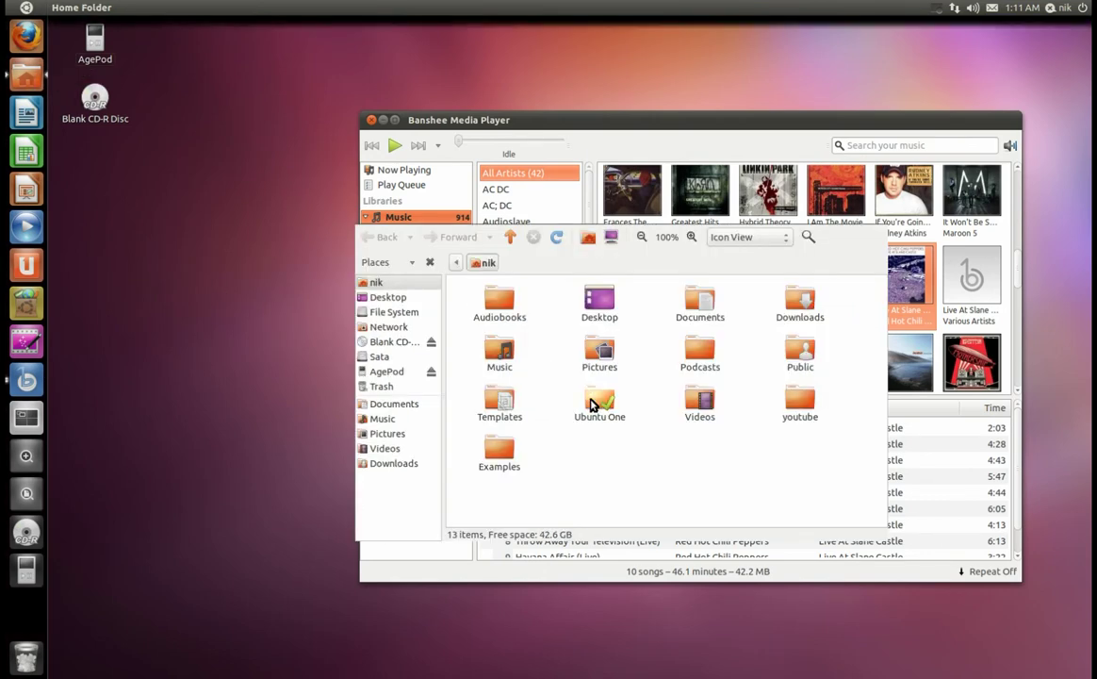
# Check the home Music folder, reselect Folders, then cancel the import
pyautogui.doubleClick(500, 352)
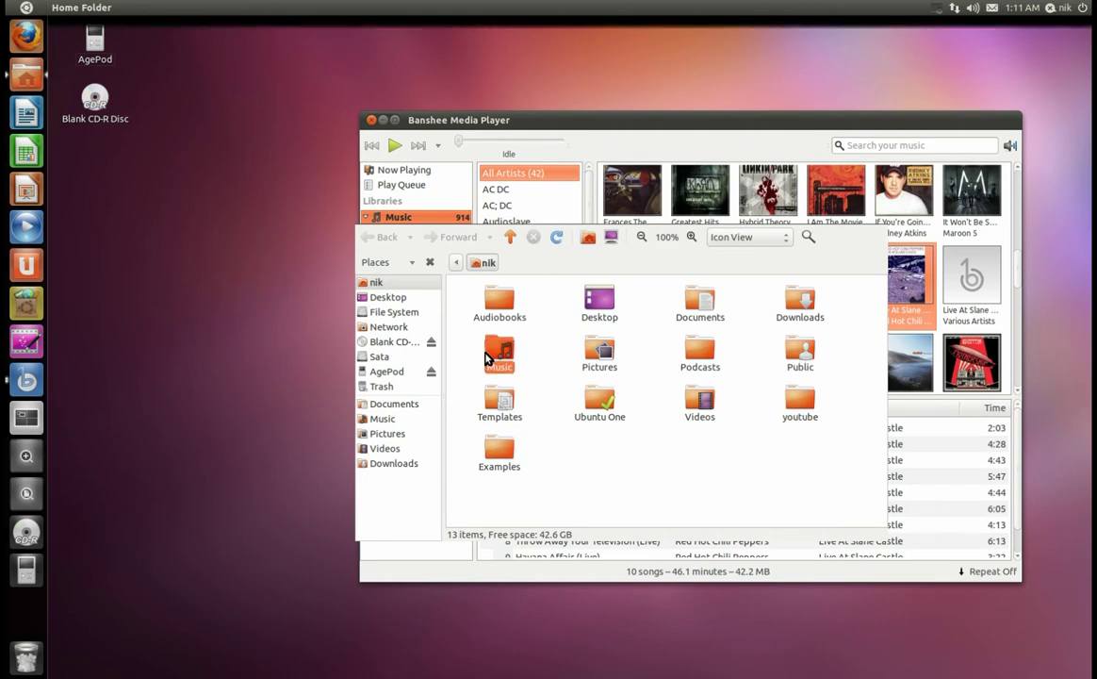
pyautogui.click(367, 214)
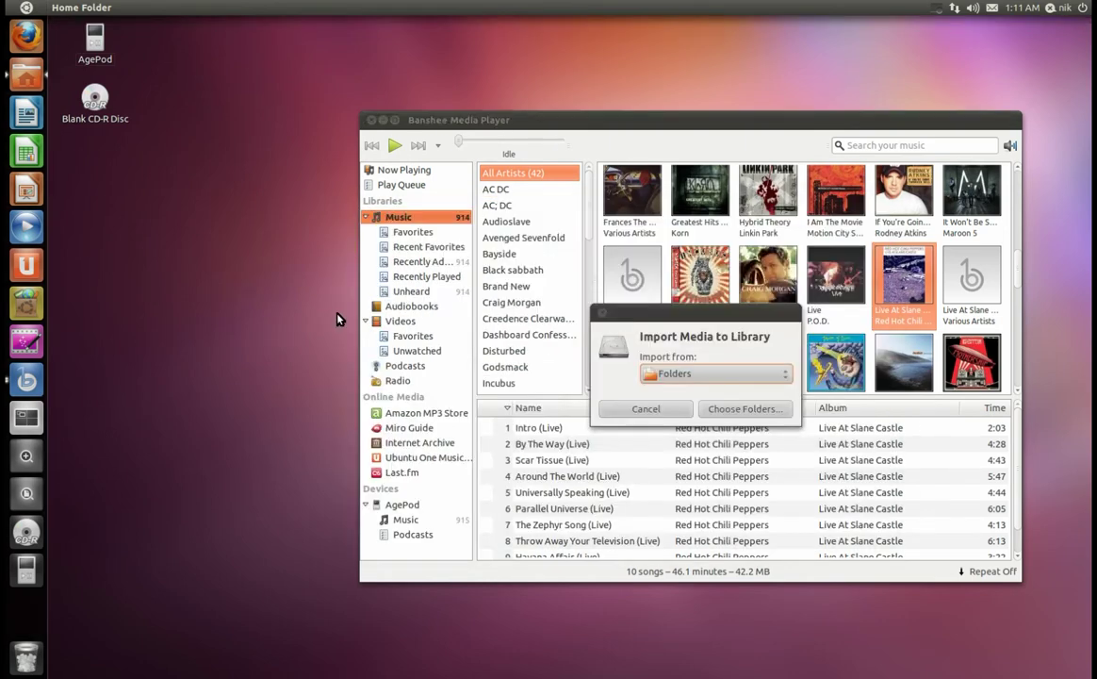
pyautogui.click(674, 374)
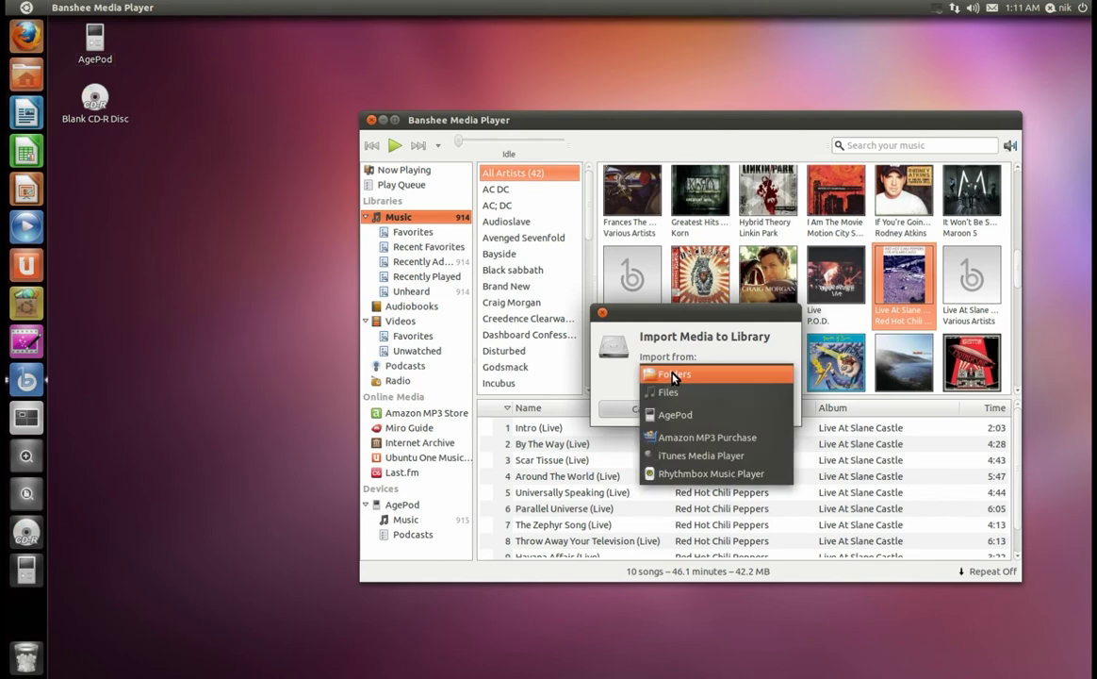
pyautogui.click(699, 367)
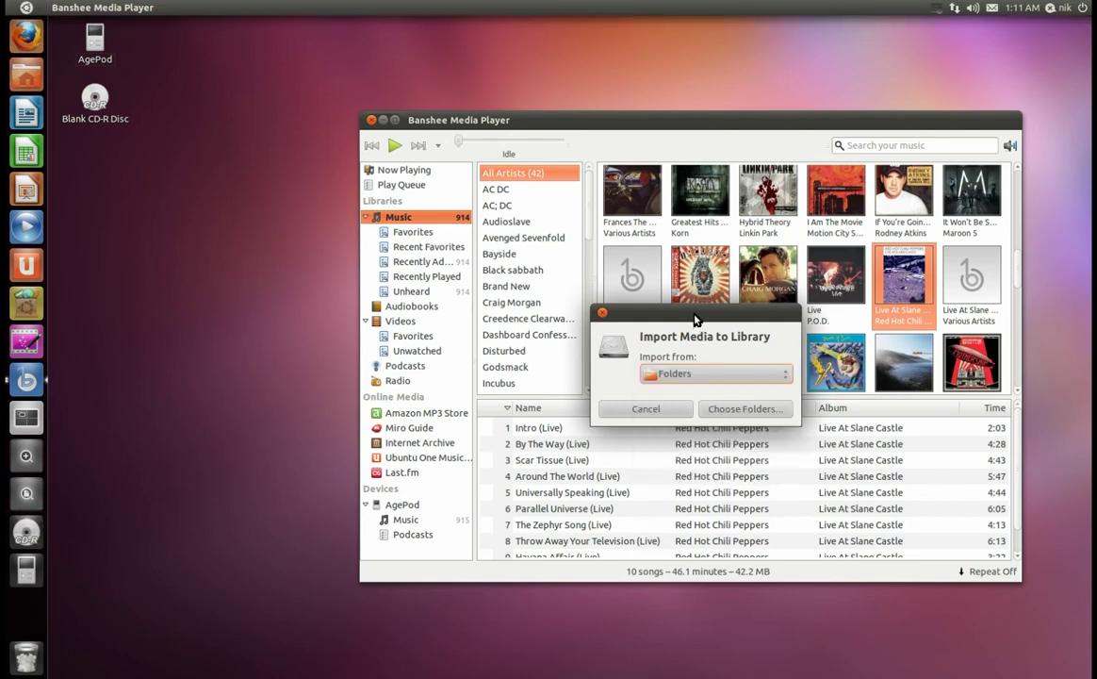
pyautogui.moveTo(693, 314); pyautogui.dragTo(398, 283)
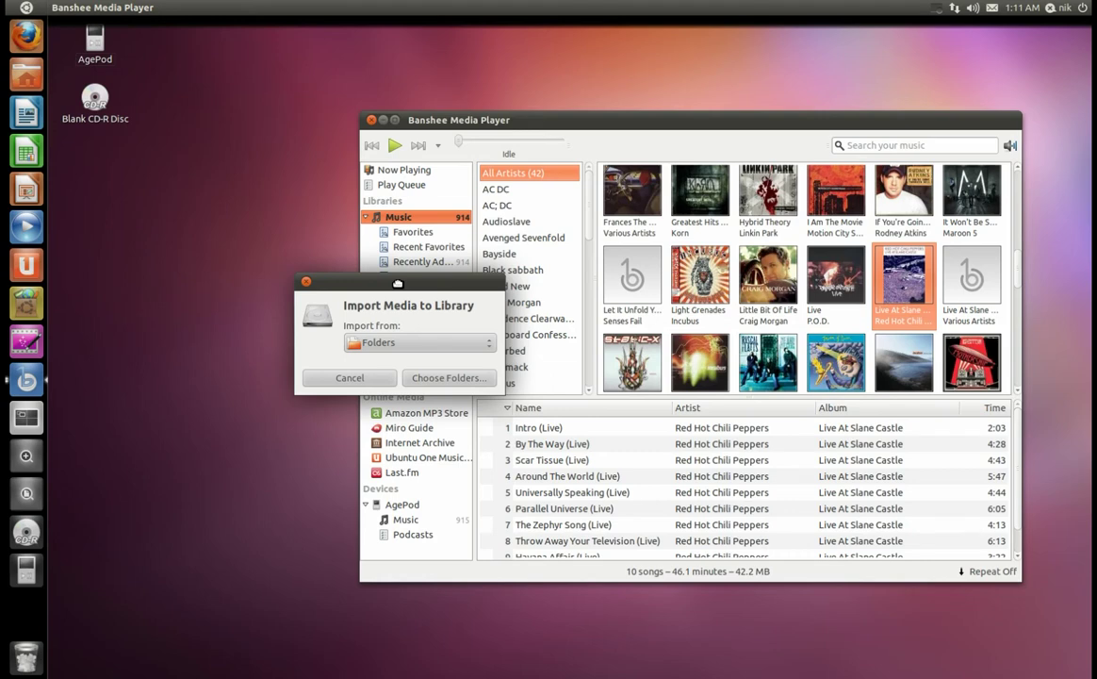
pyautogui.moveTo(398, 284); pyautogui.dragTo(222, 116)
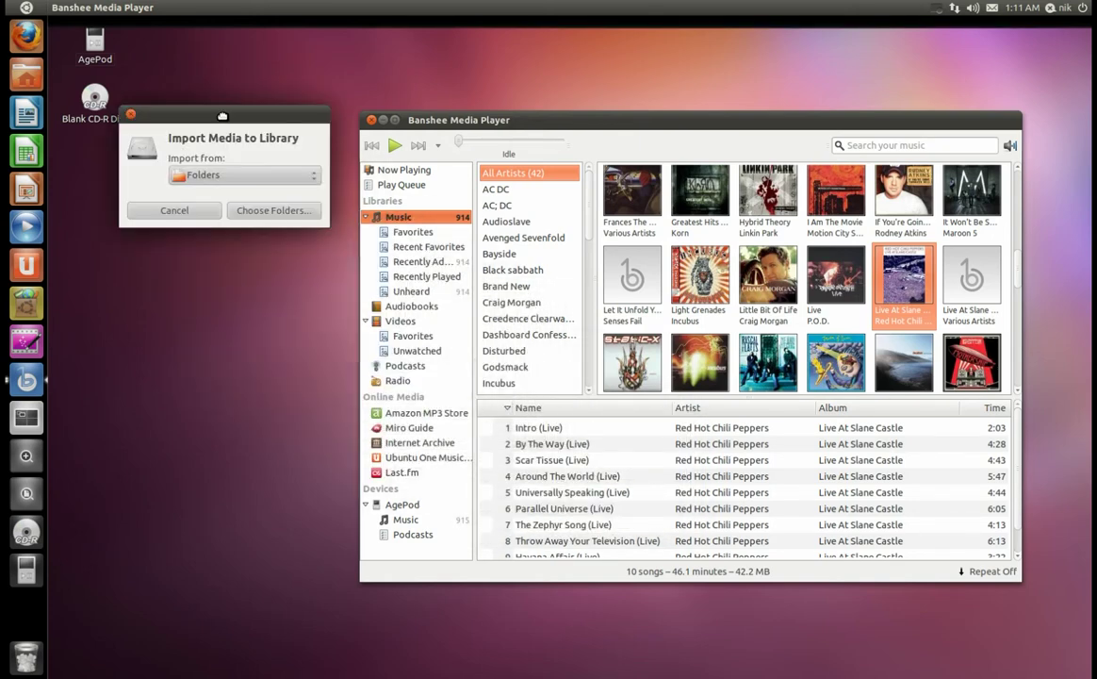
pyautogui.click(174, 211)
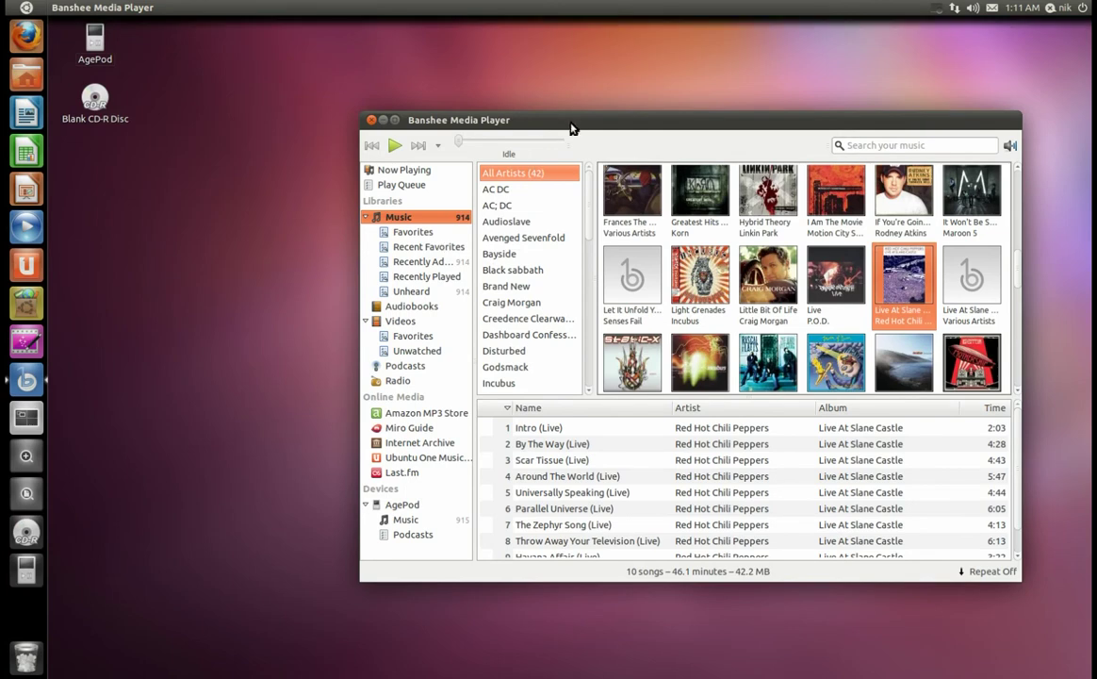
# Select all ten Live At Slane Castle tracks in the library
pyautogui.moveTo(571, 127); pyautogui.dragTo(438, 86)
pyautogui.scroll(-1, 571, 426)
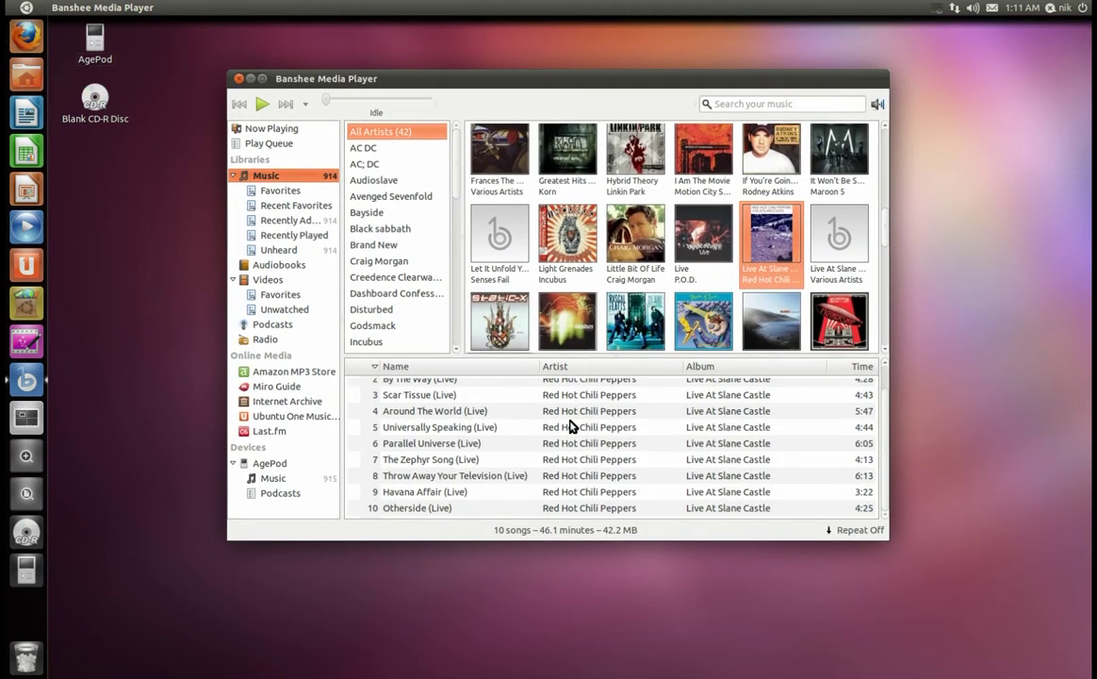
pyautogui.scroll(1, 577, 440)
pyautogui.scroll(-1, 585, 453)
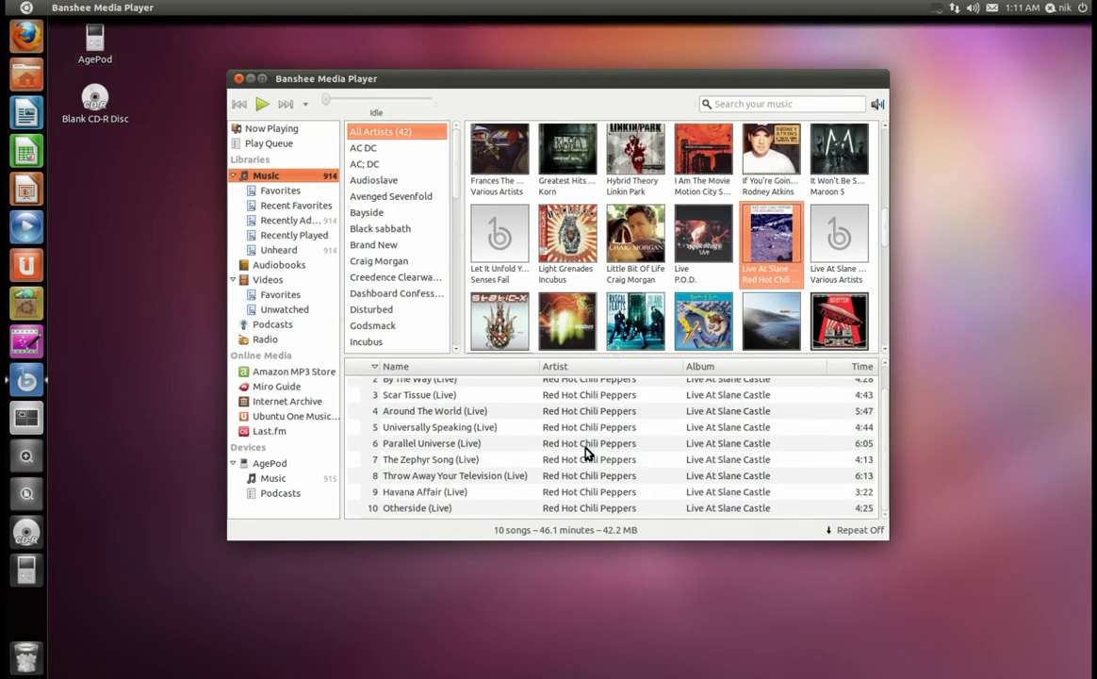
pyautogui.scroll(1, 585, 454)
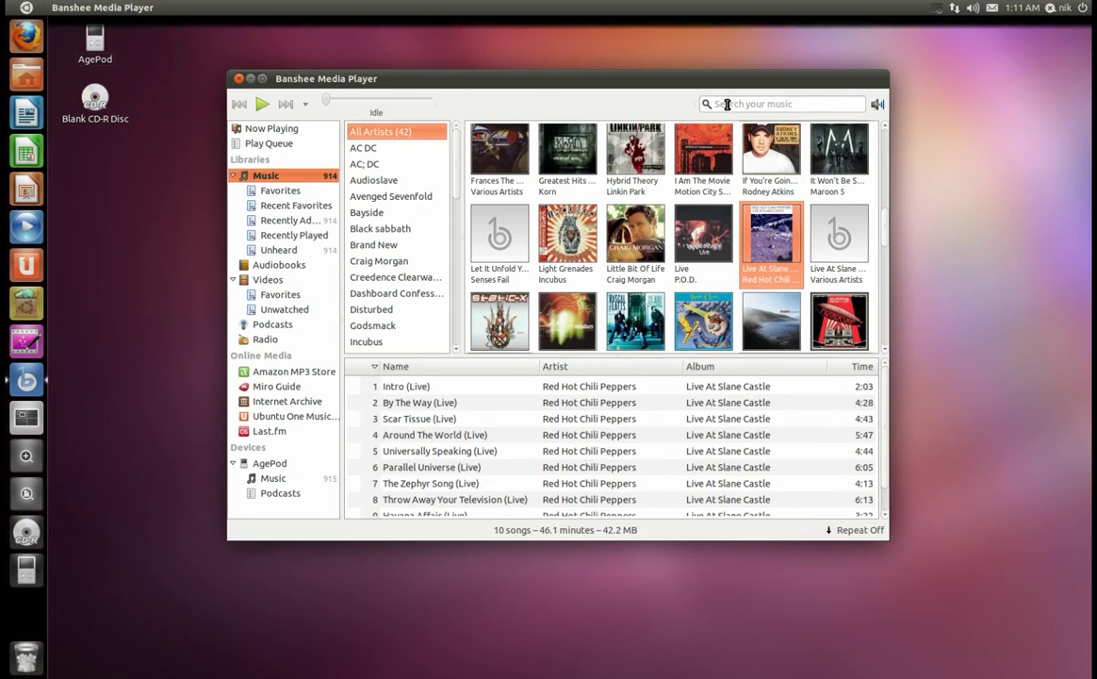
pyautogui.moveTo(681, 72); pyautogui.dragTo(717, 68)
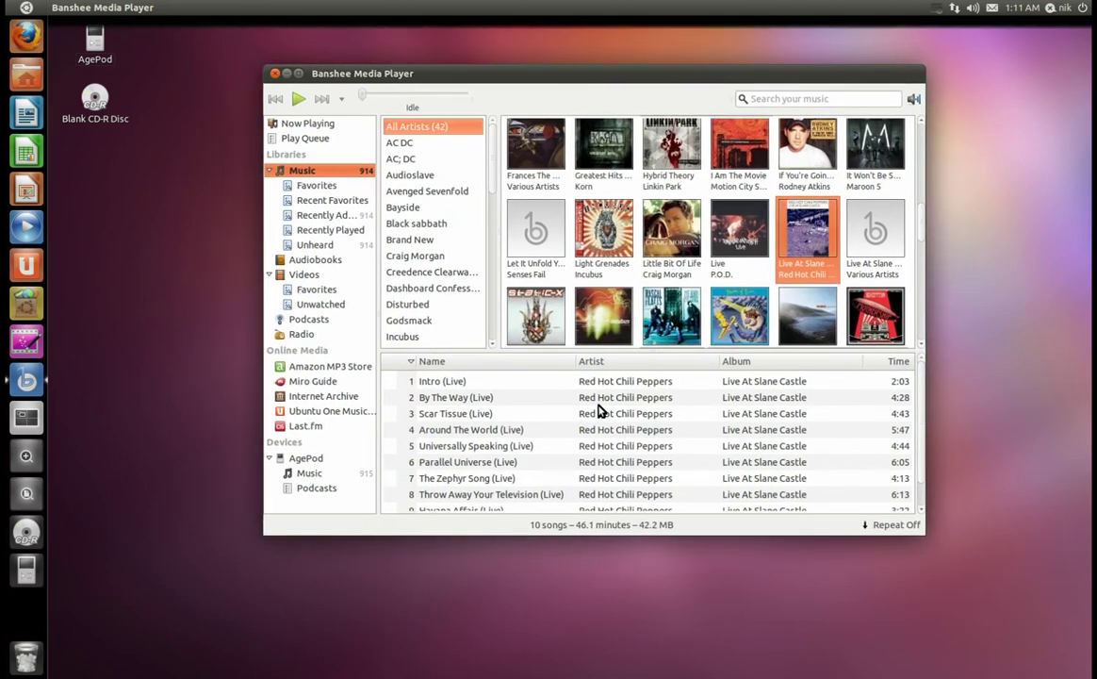
pyautogui.scroll(-1, 602, 428)
pyautogui.scroll(1, 603, 431)
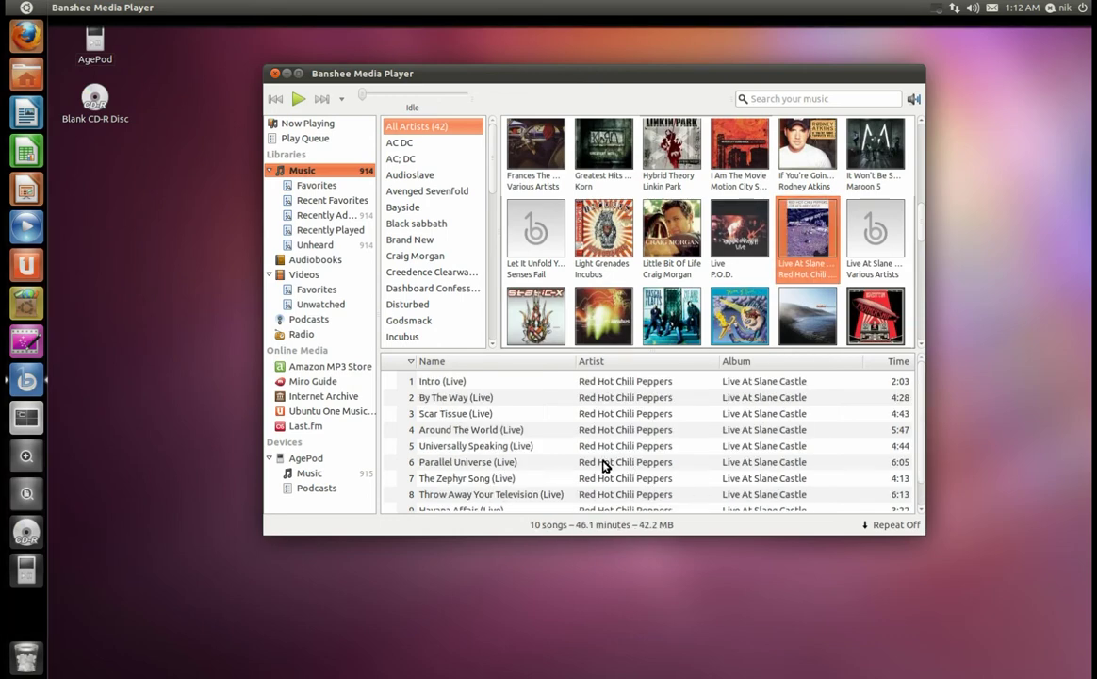
pyautogui.click(591, 449)
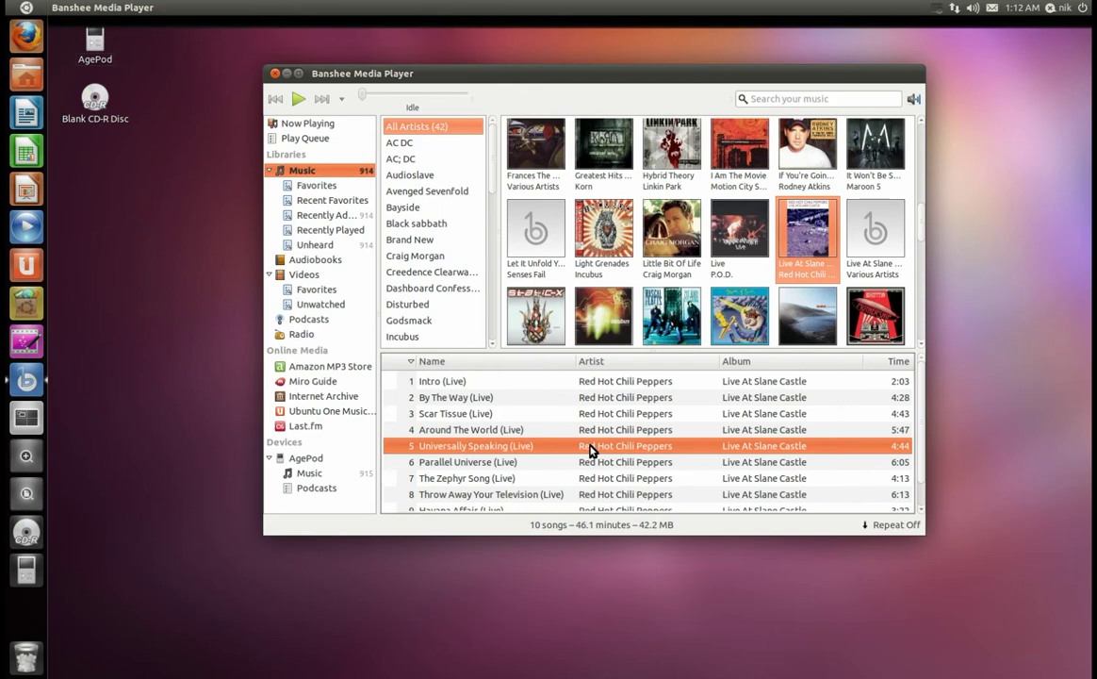
pyautogui.hotkey('ctrl', 'a')
# Send the selected tracks to a Brasero audio CD project, then close Brasero
pyautogui.rightClick(534, 430)
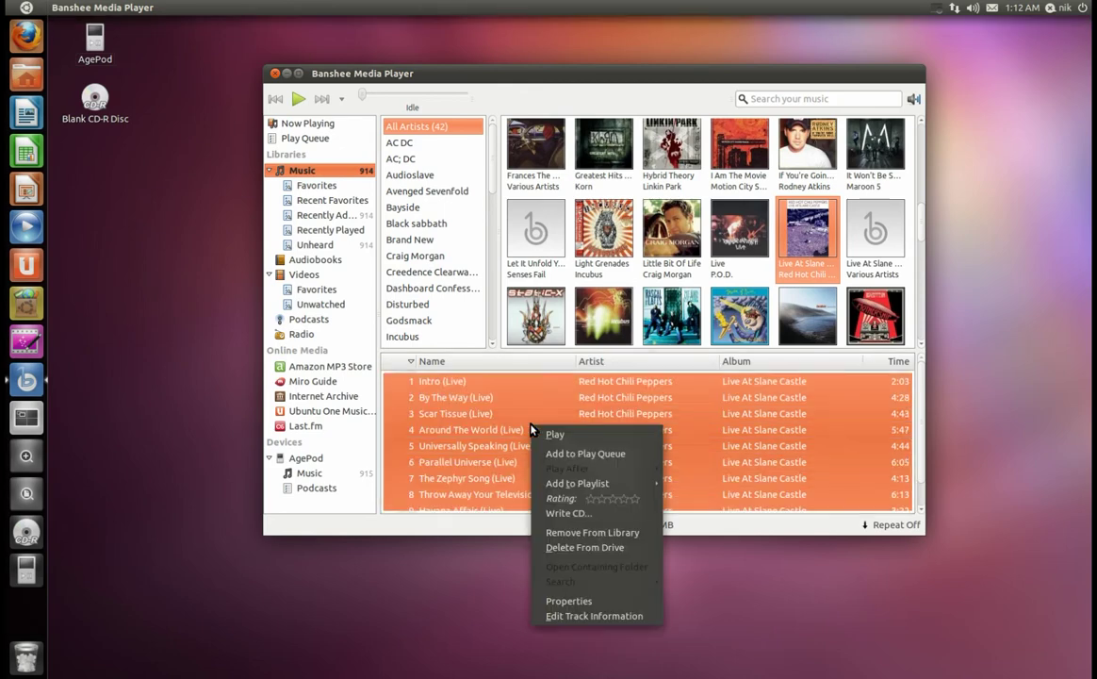
pyautogui.click(611, 514)
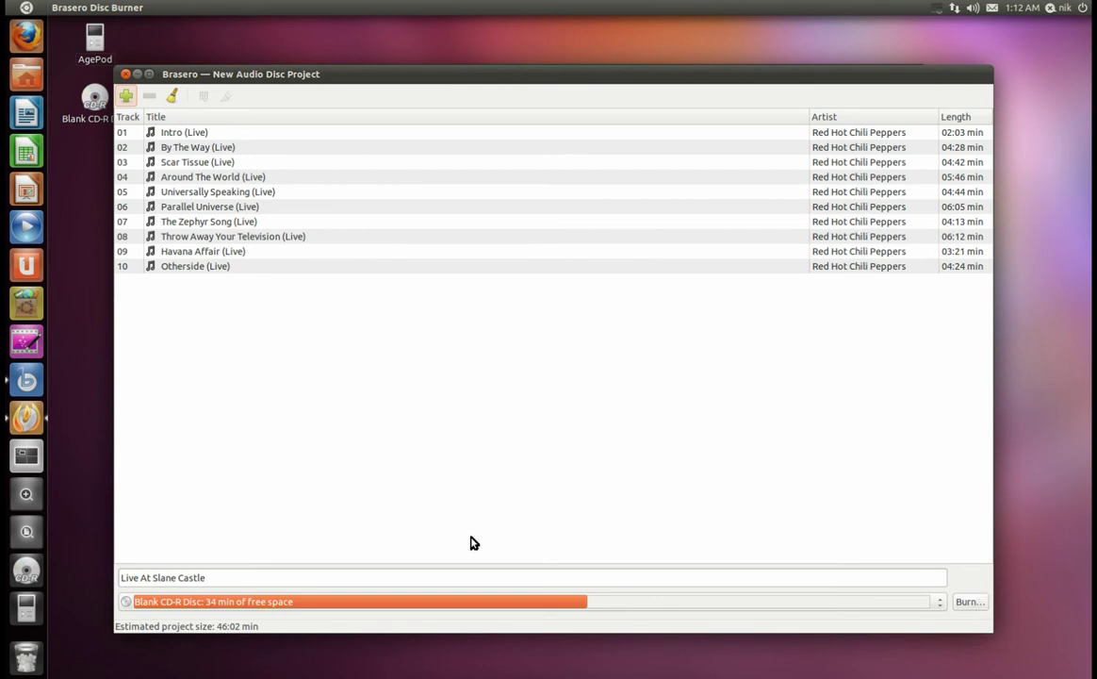
pyautogui.click(125, 73)
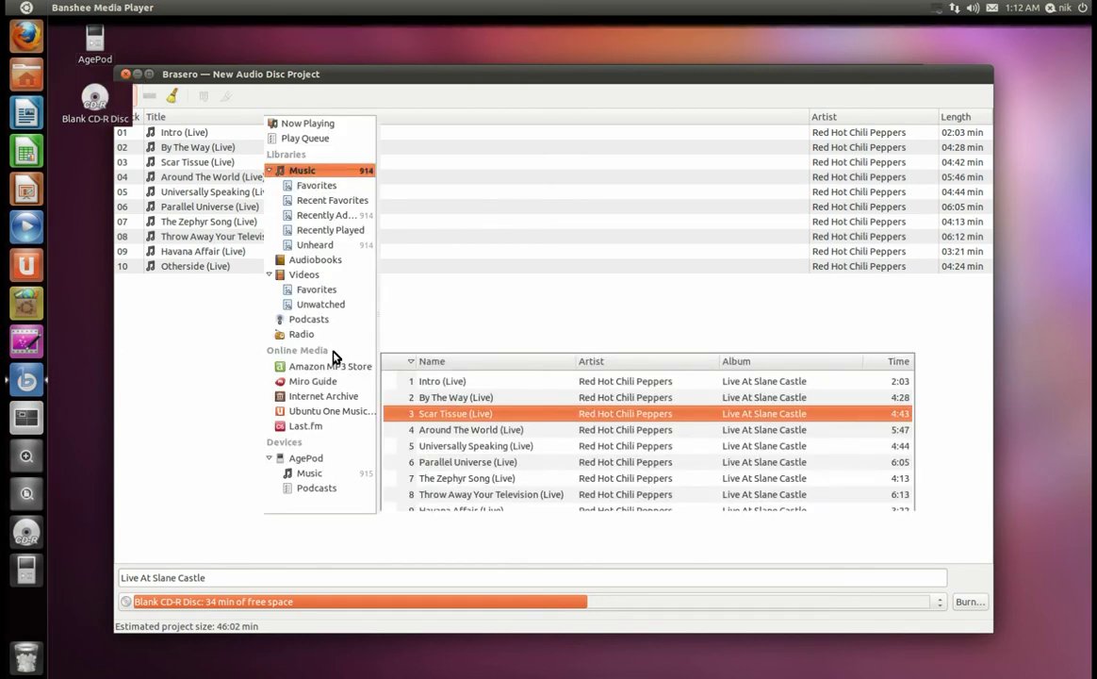
# View the Last.fm page in Banshee, then close Banshee
pyautogui.click(309, 432)
pyautogui.scroll(-5, 472, 442)
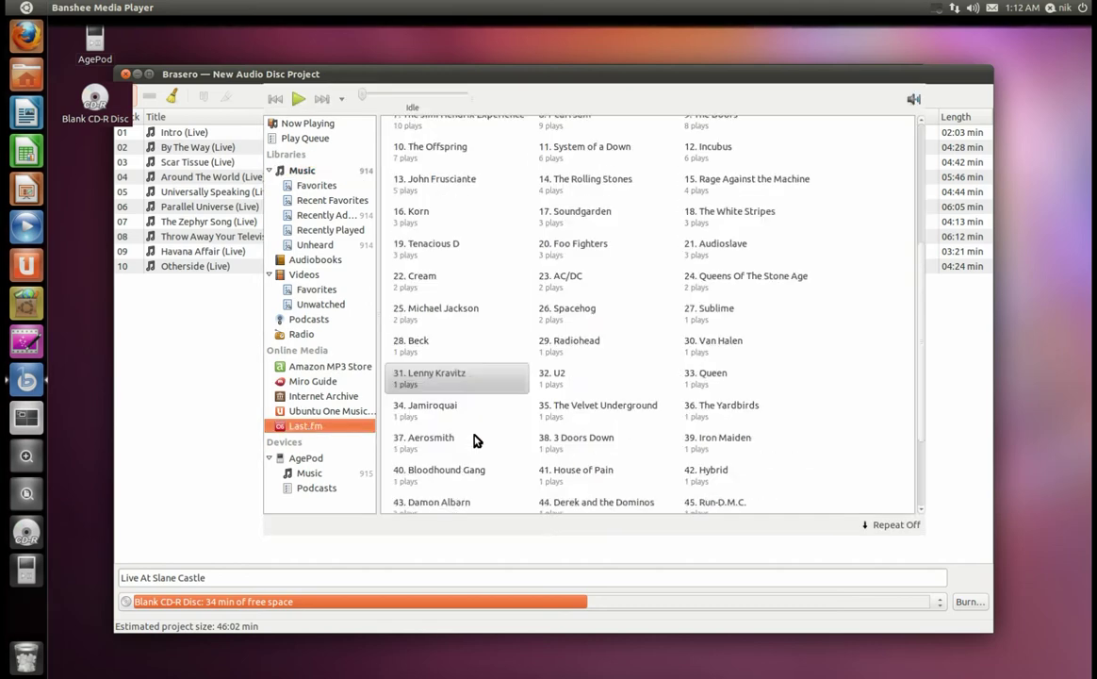
pyautogui.scroll(5, 472, 441)
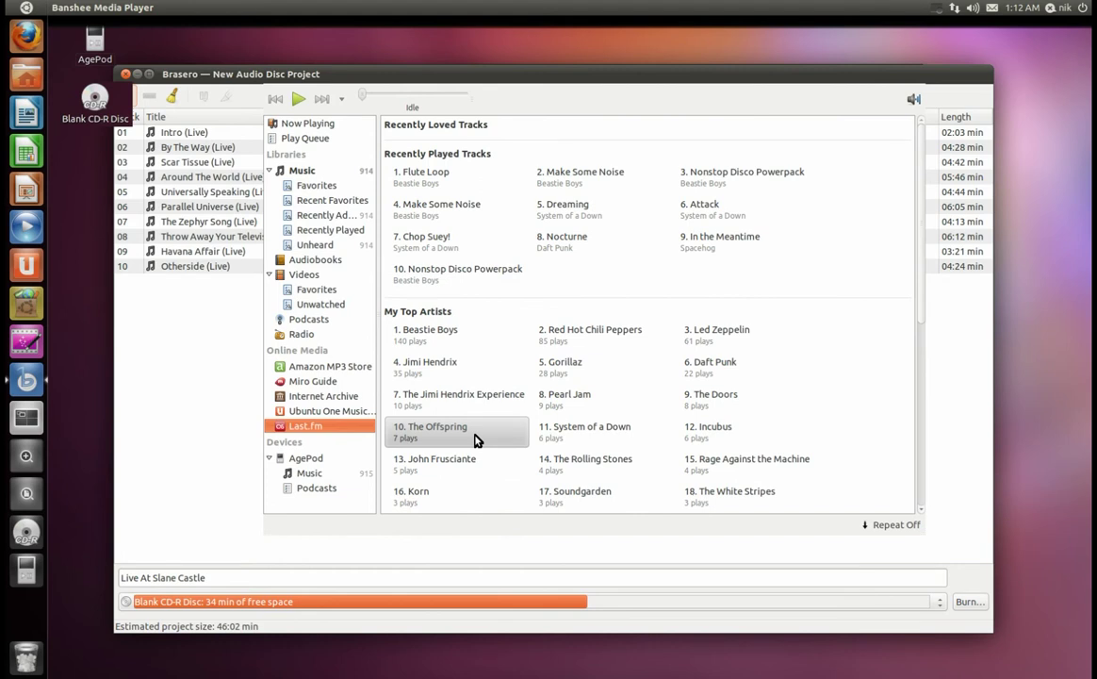
pyautogui.click(274, 74)
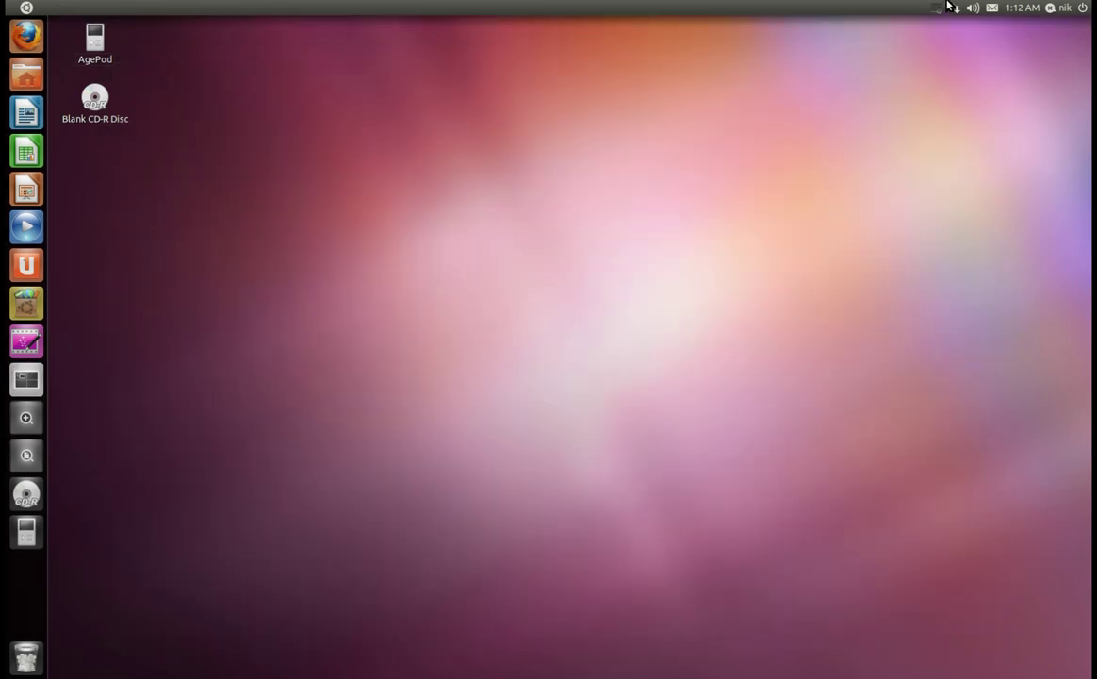
# Launch Rhythmbox from the sound menu and center its window
pyautogui.click(971, 8)
pyautogui.click(973, 121)
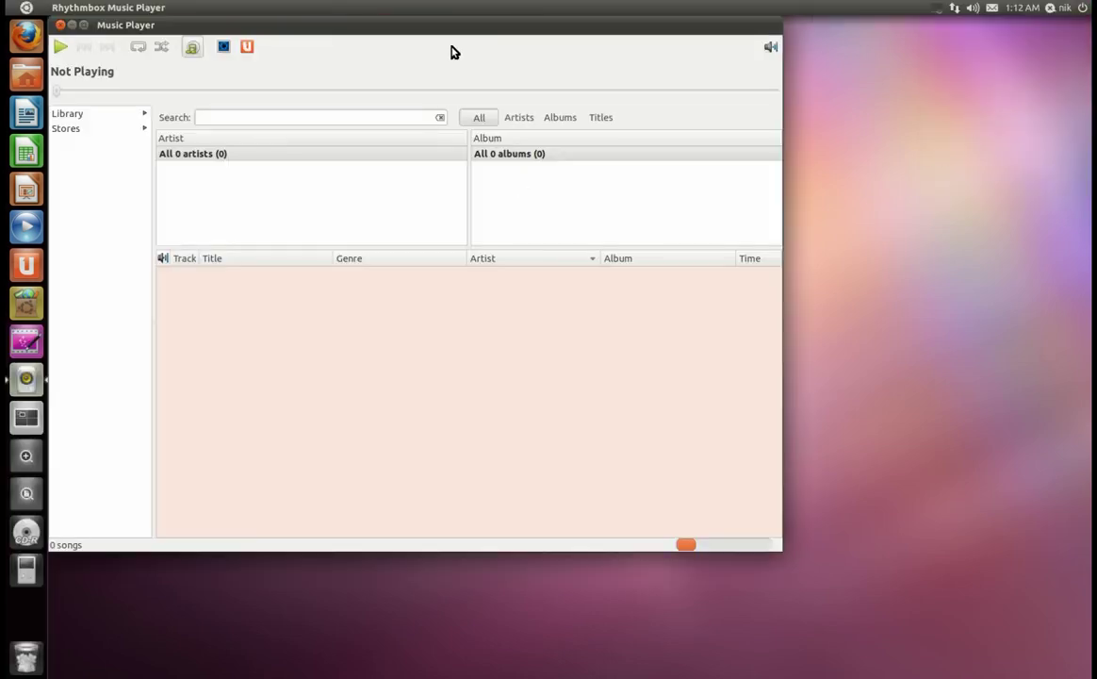
pyautogui.moveTo(453, 49); pyautogui.dragTo(585, 57)
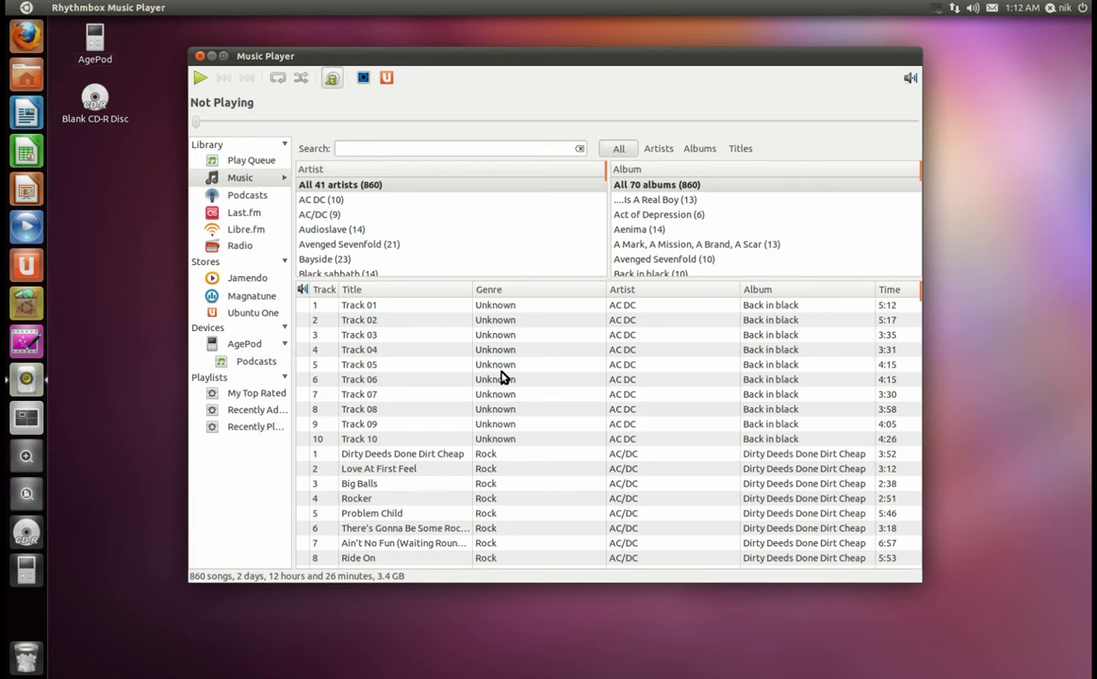
# Check the Last.fm source, return to the Music library, and focus its search box
pyautogui.scroll(-1, 490, 323)
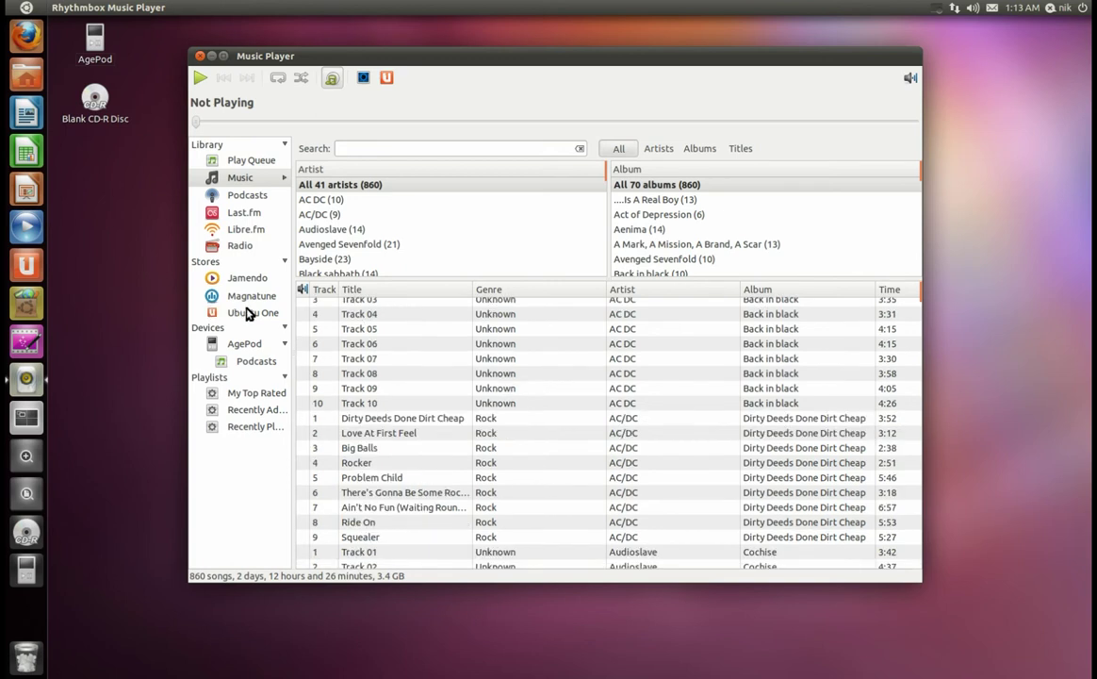
pyautogui.click(243, 215)
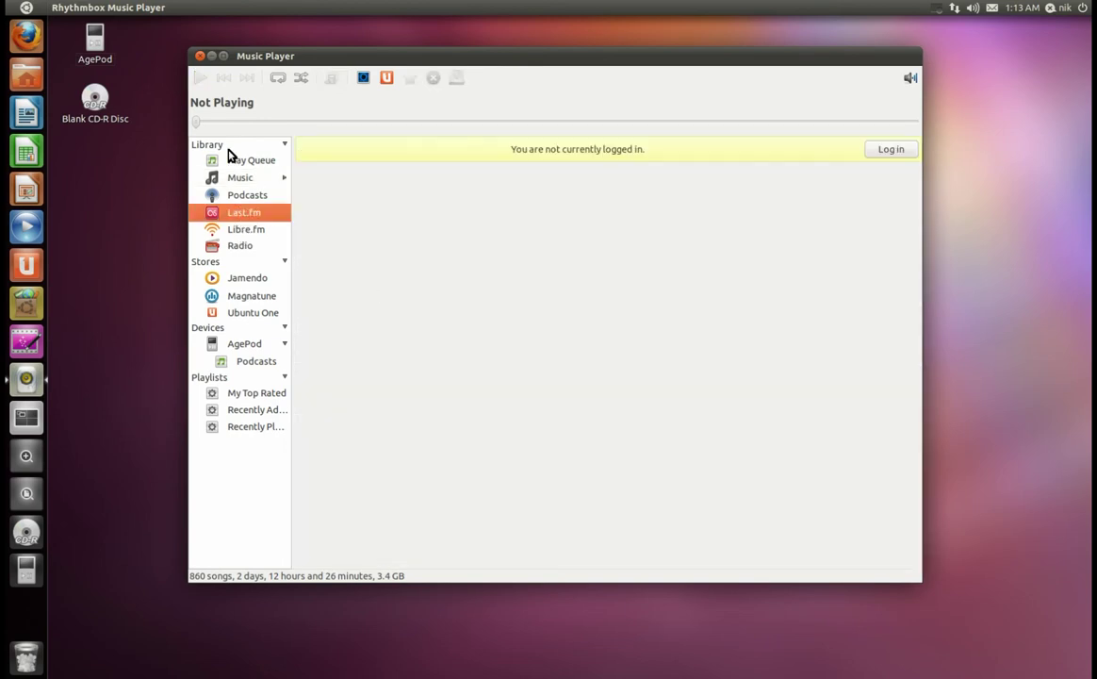
pyautogui.click(240, 178)
pyautogui.scroll(-3, 436, 335)
pyautogui.scroll(3, 490, 355)
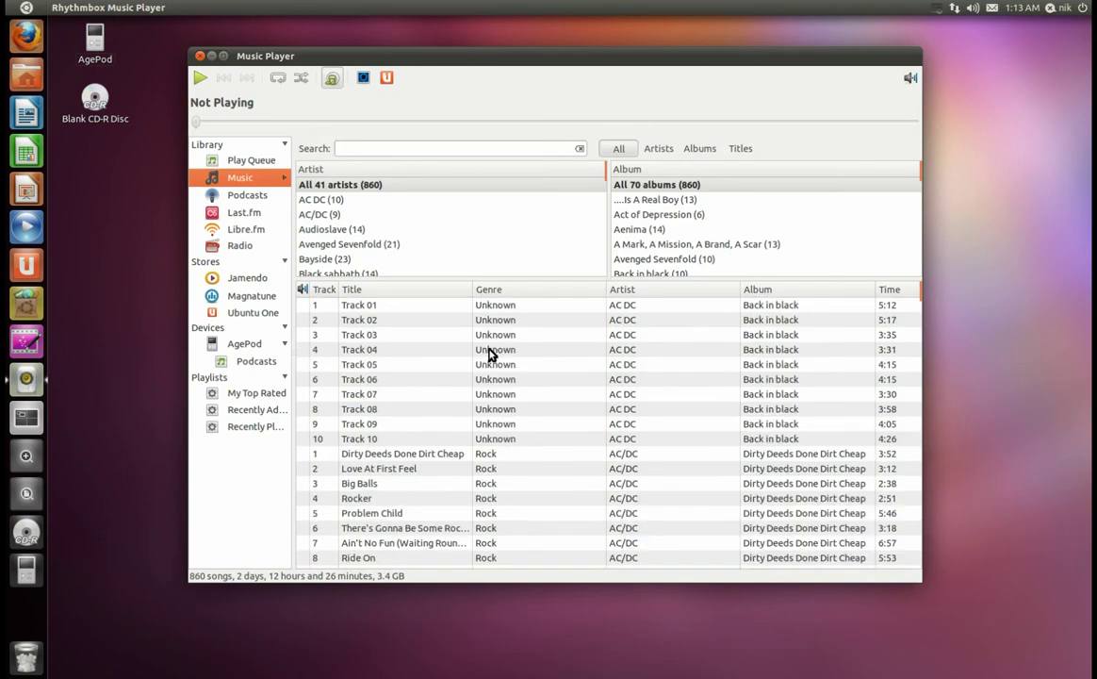
pyautogui.scroll(-5, 568, 372)
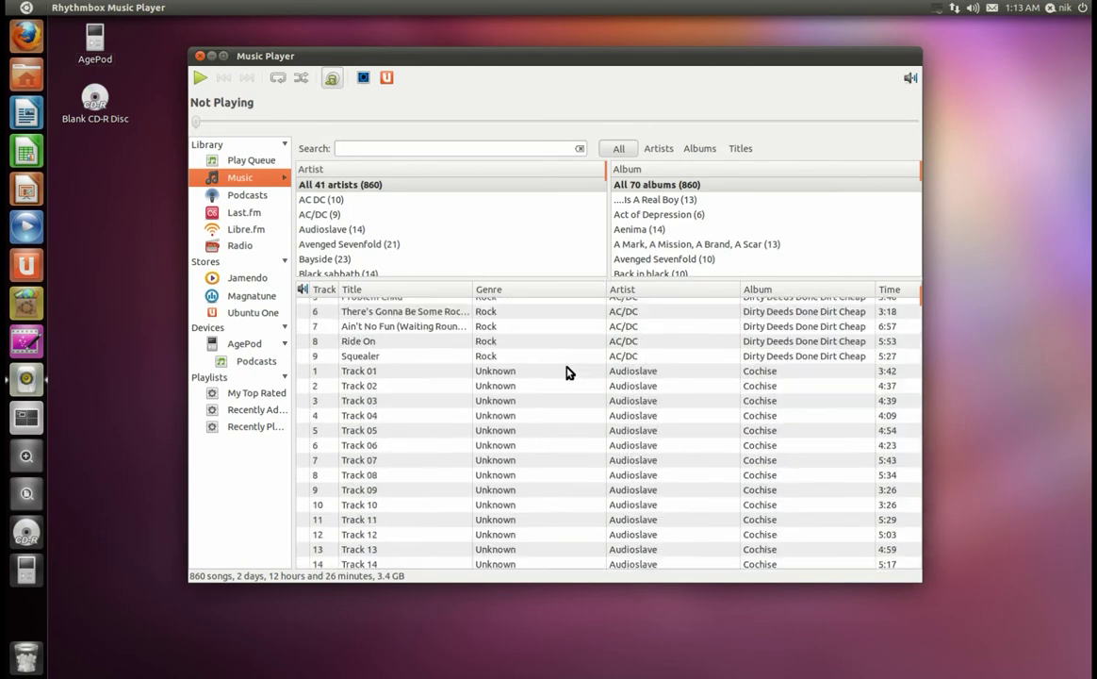
pyautogui.scroll(4, 568, 374)
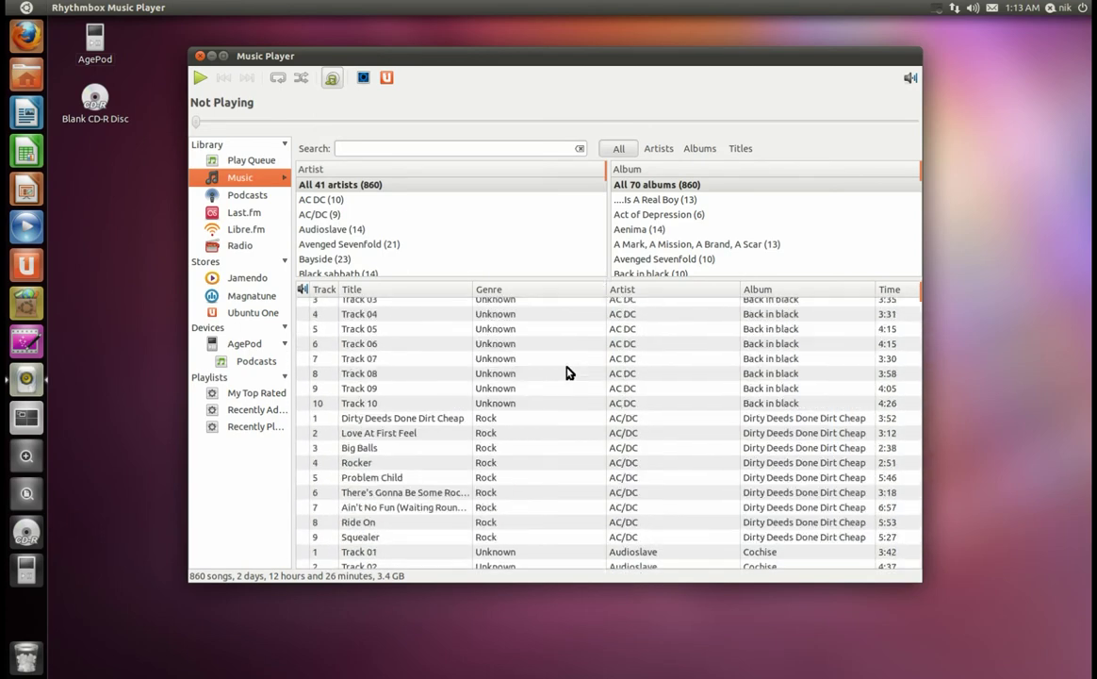
pyautogui.click(435, 148)
# Create a 'burn' playlist from the ten AC DC Back in black tracks
pyautogui.click(344, 201)
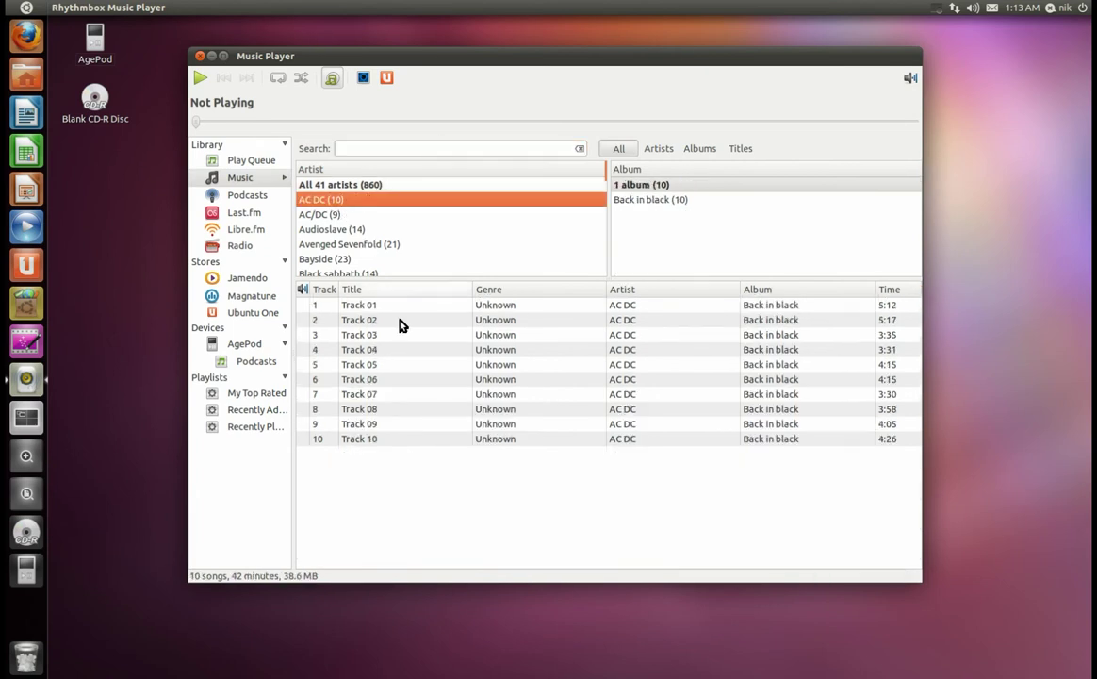
pyautogui.click(473, 366)
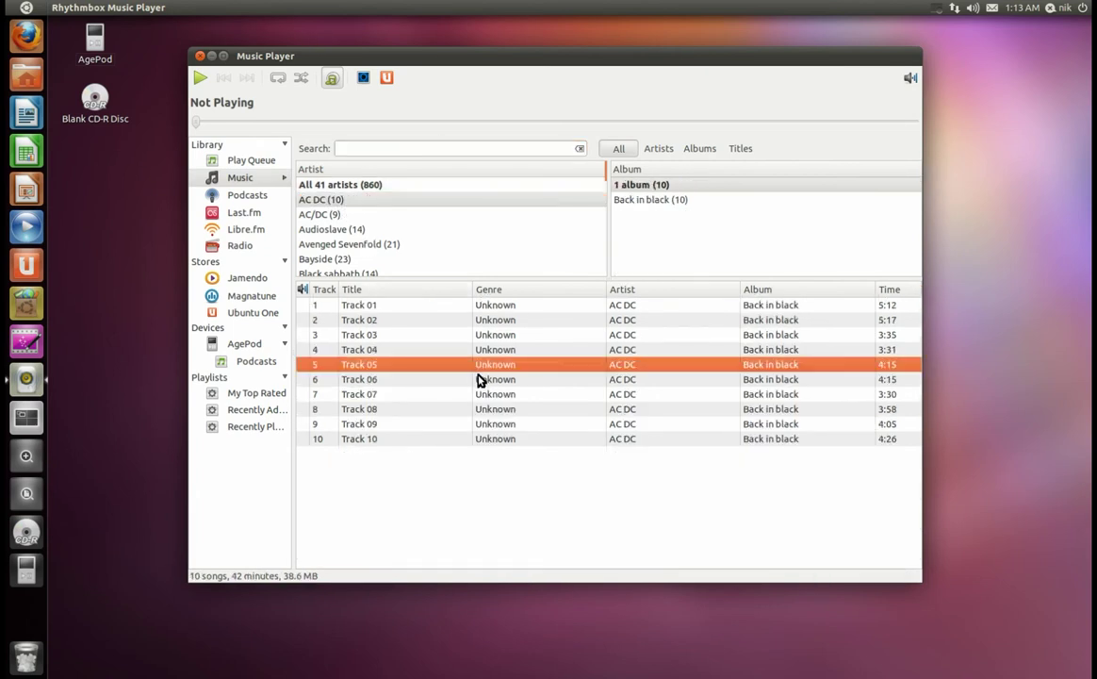
pyautogui.hotkey('ctrl', 'a')
pyautogui.rightClick(476, 378)
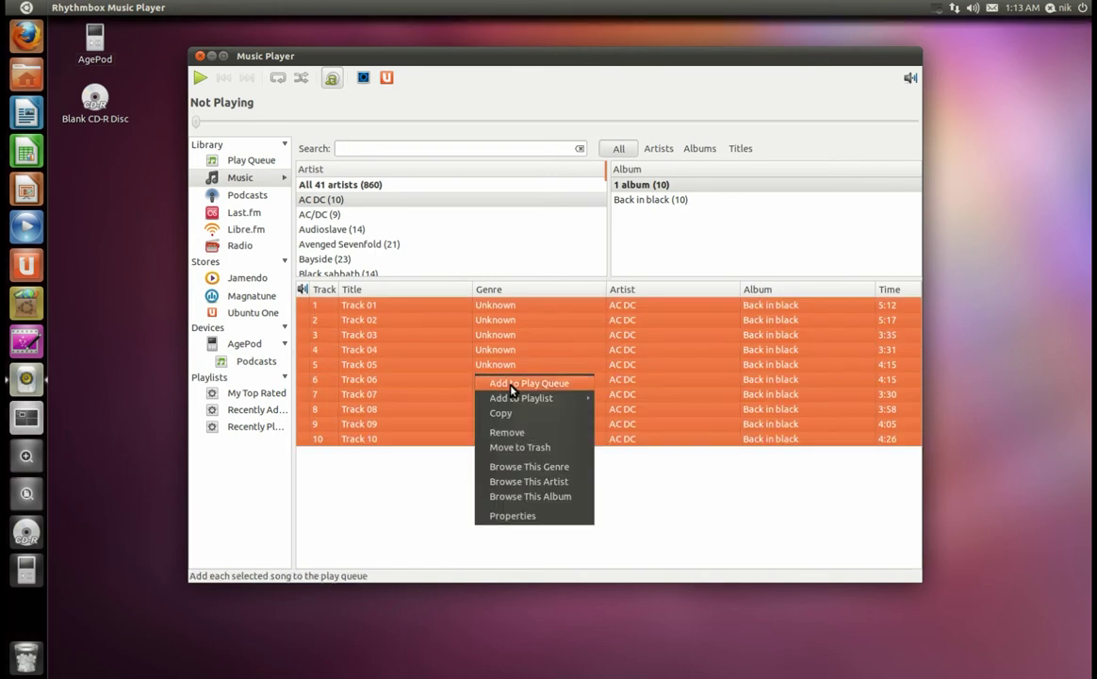
pyautogui.moveTo(556, 398)
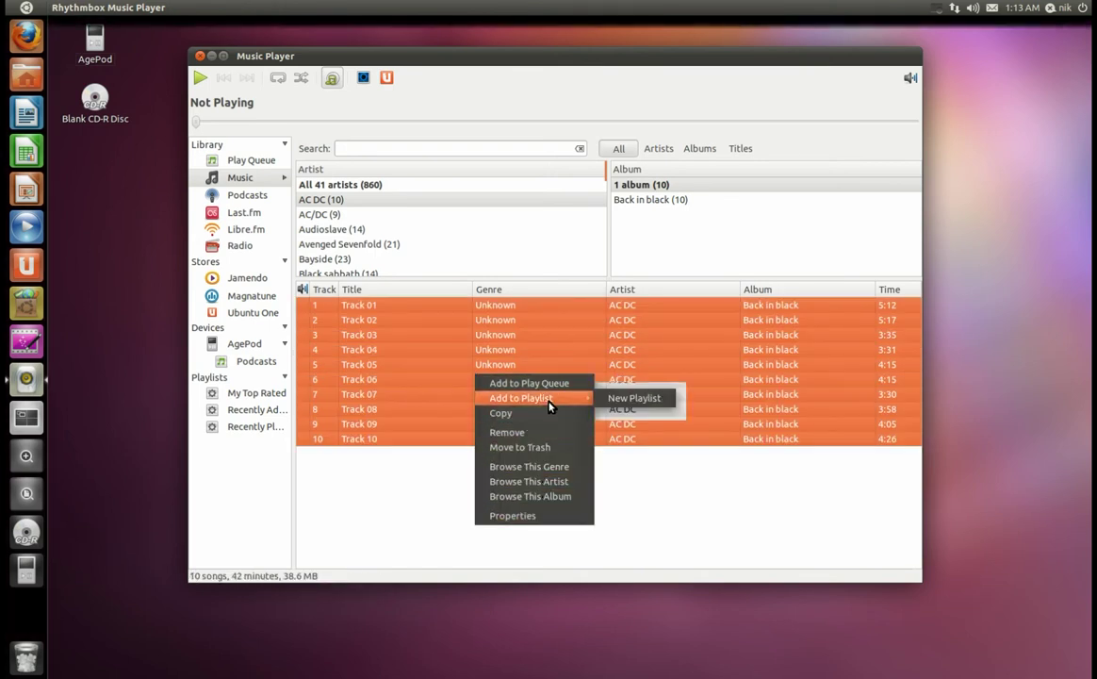
pyautogui.click(614, 398)
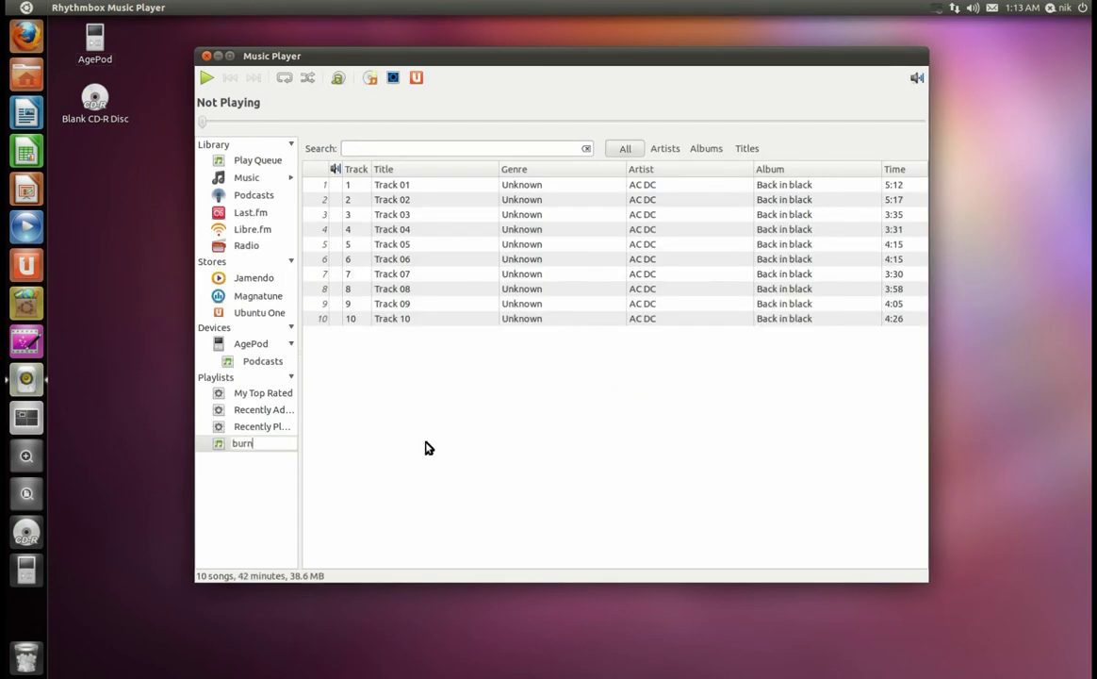
pyautogui.click(262, 445)
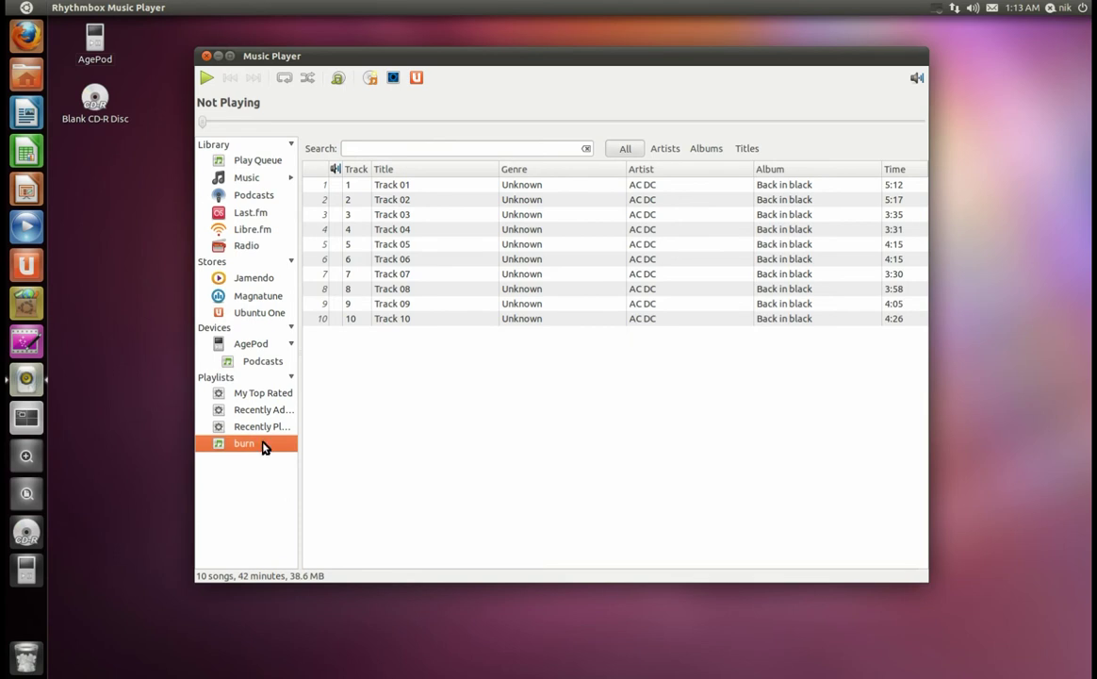
# Turn the burn playlist into a Brasero audio CD, then close Brasero and Rhythmbox
pyautogui.rightClick(265, 448)
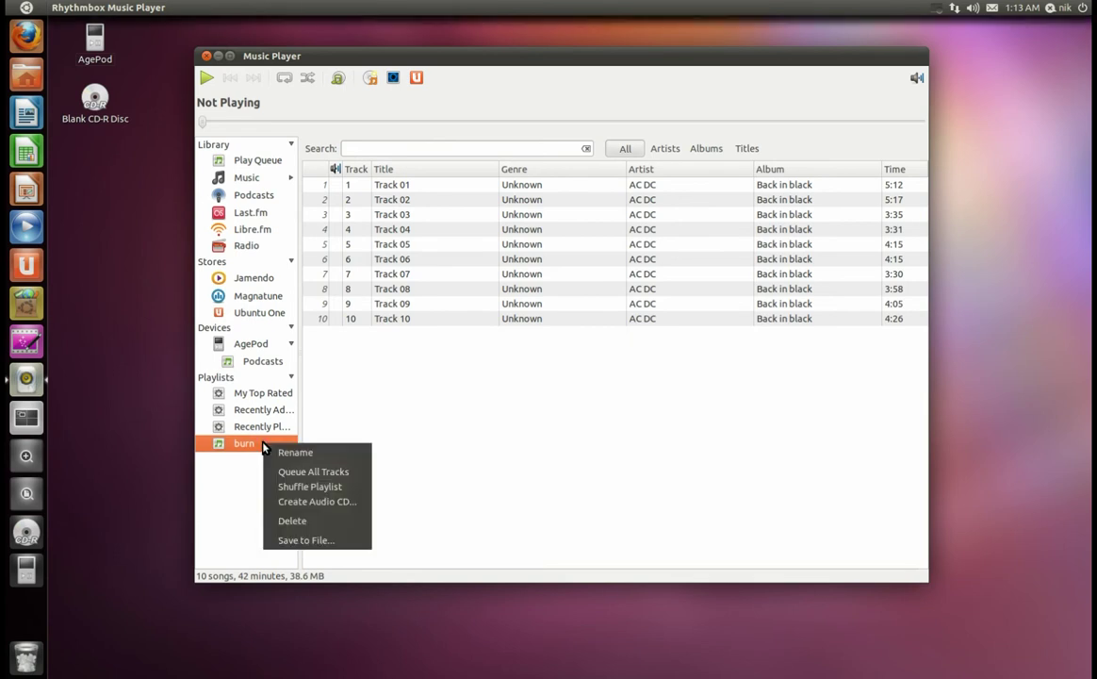
pyautogui.click(350, 505)
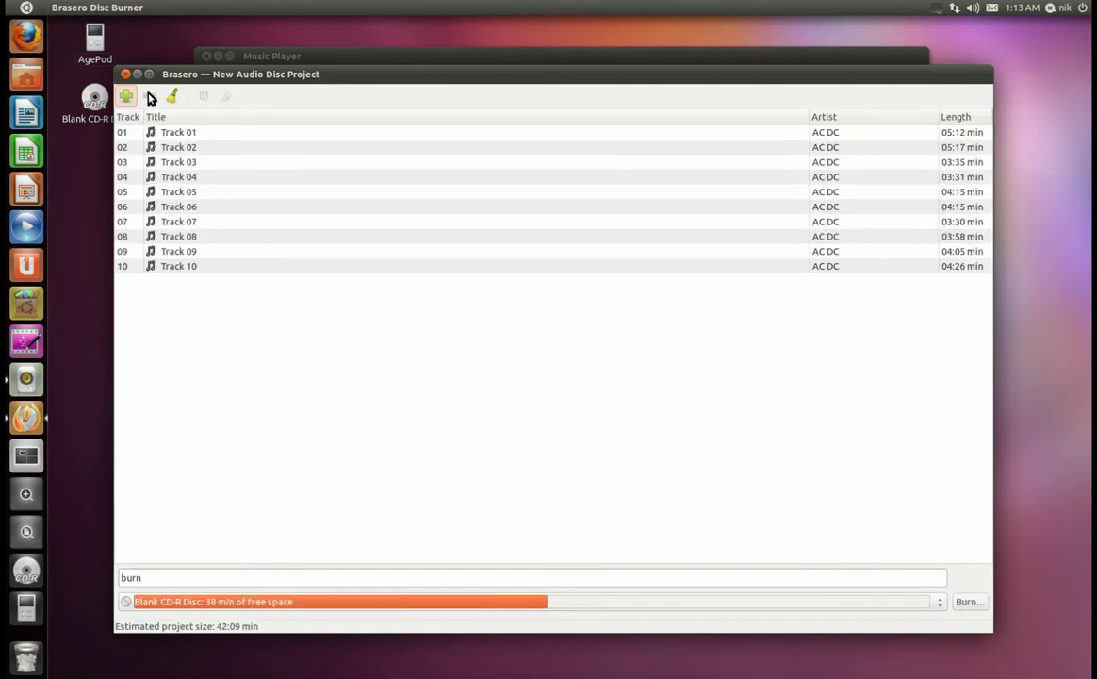
pyautogui.click(126, 74)
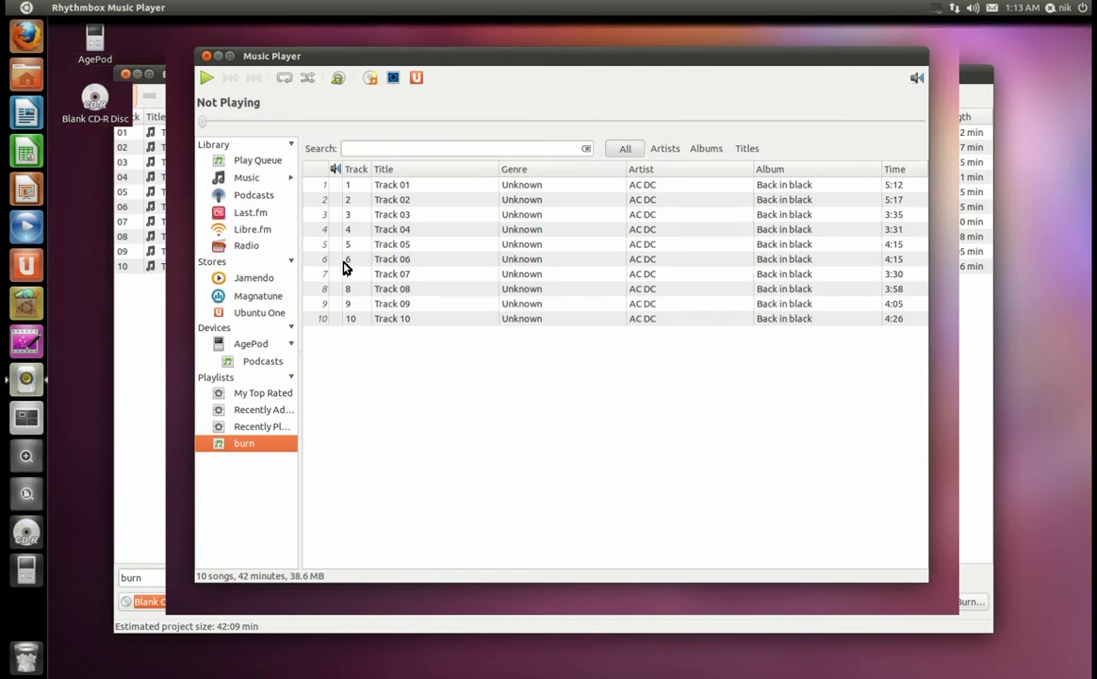
pyautogui.click(207, 57)
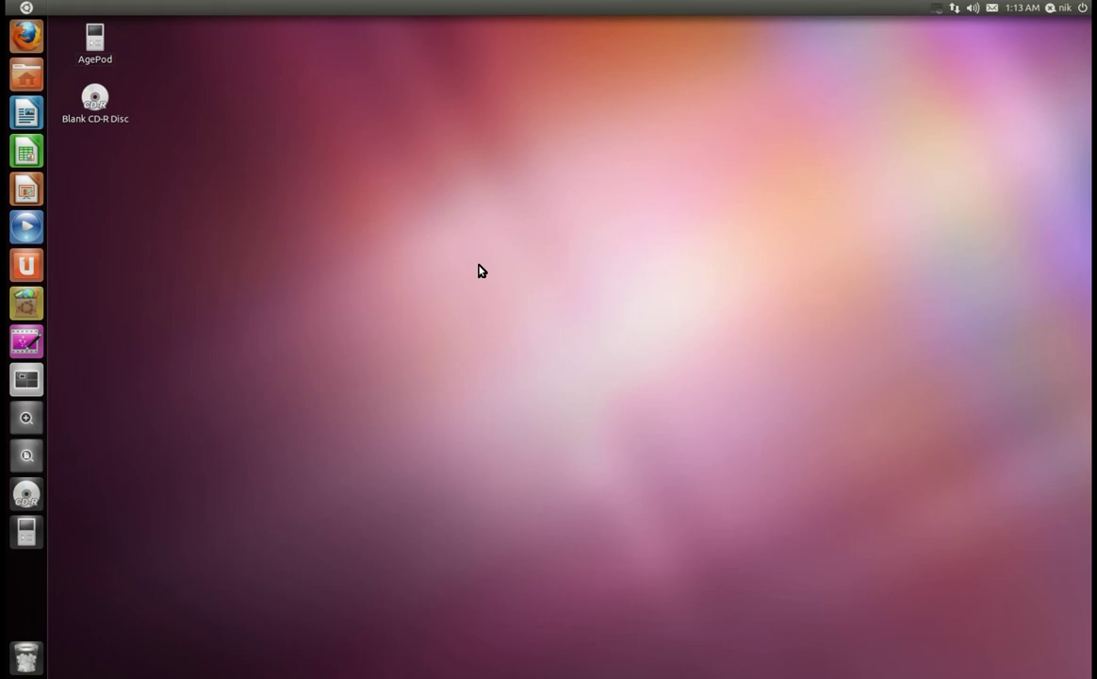
# Launch GnomeBaker by searching 'gnomeb' in the Dash and position its window
pyautogui.press('super')
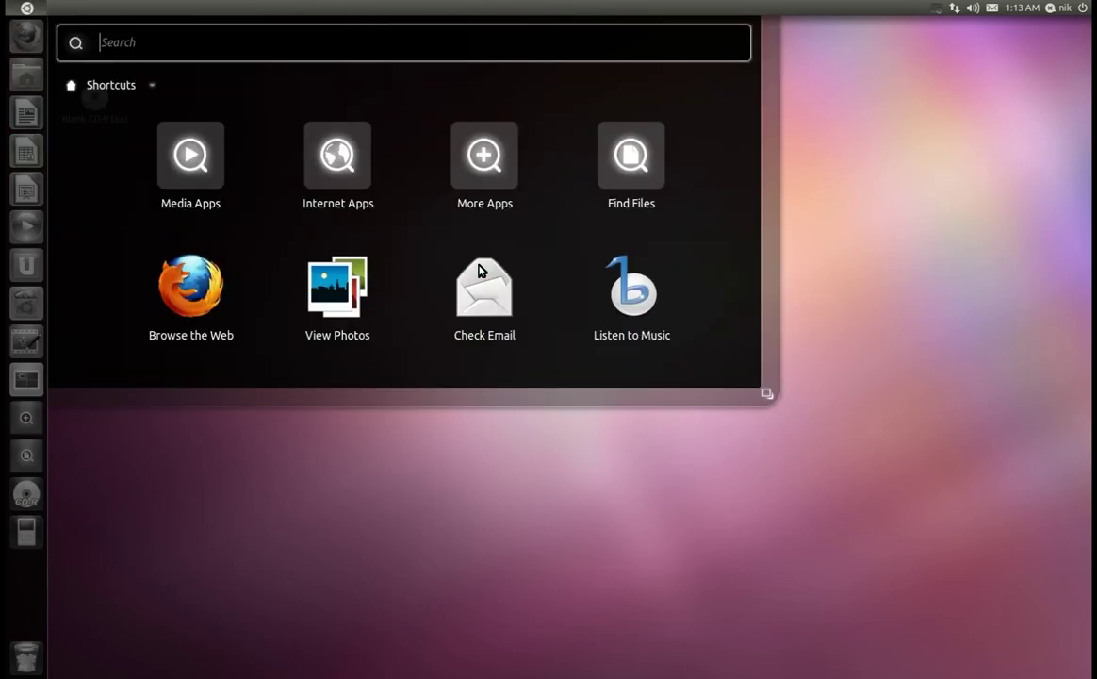
pyautogui.write('gnome')
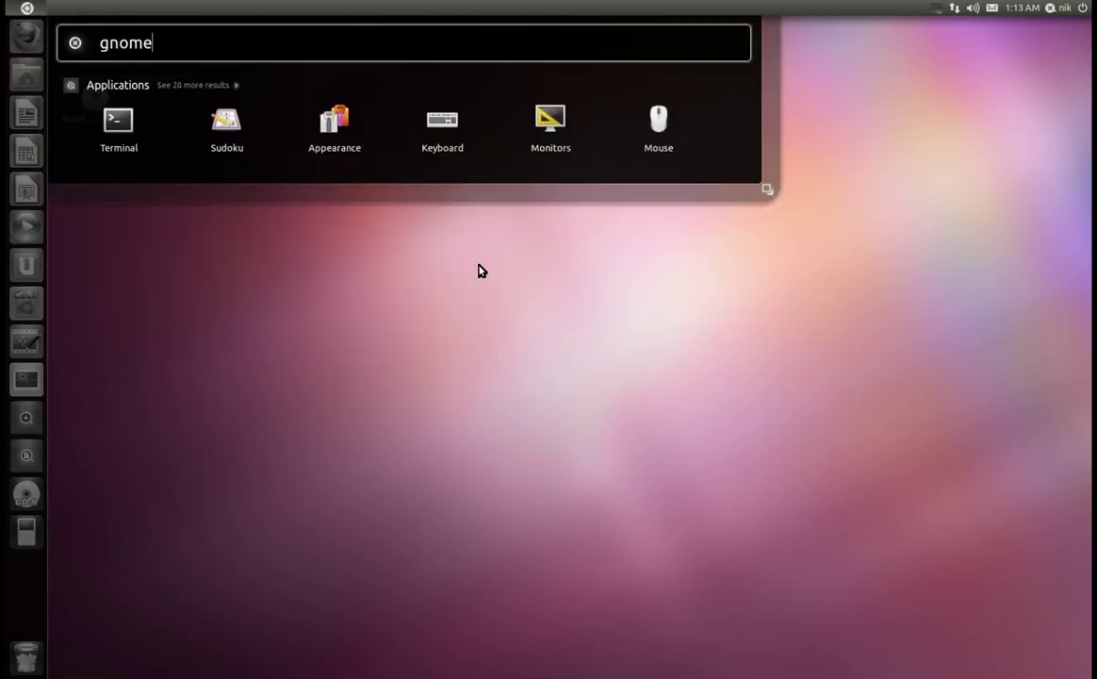
pyautogui.write('b')
pyautogui.click(108, 118)
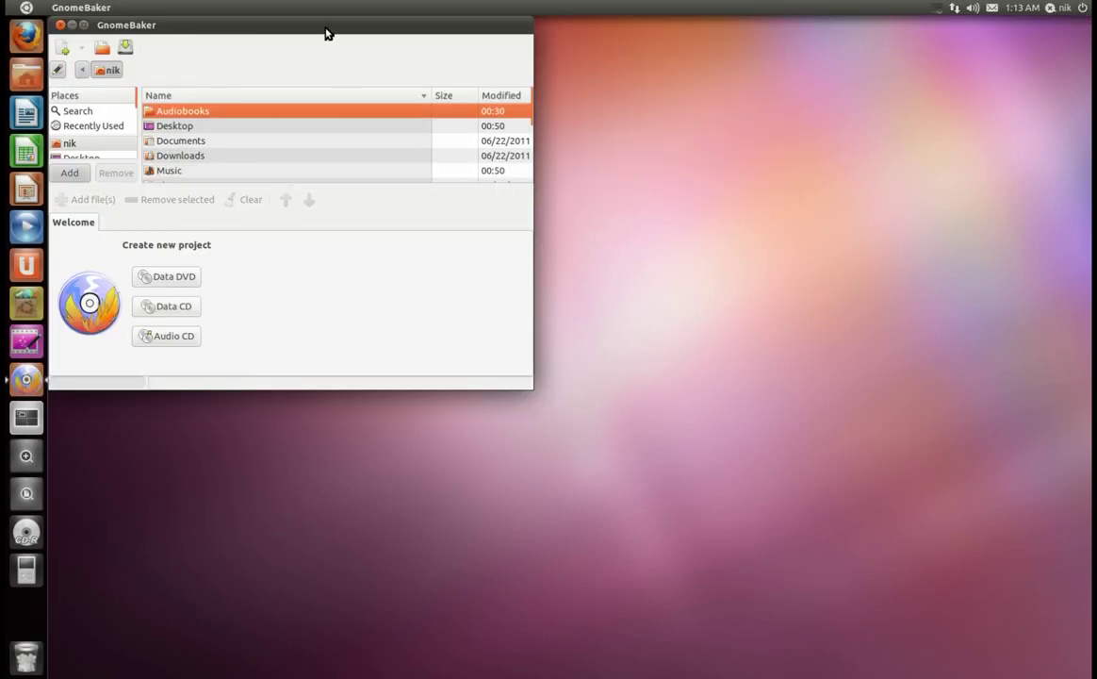
pyautogui.moveTo(318, 26); pyautogui.dragTo(358, 51)
pyautogui.click(877, 172)
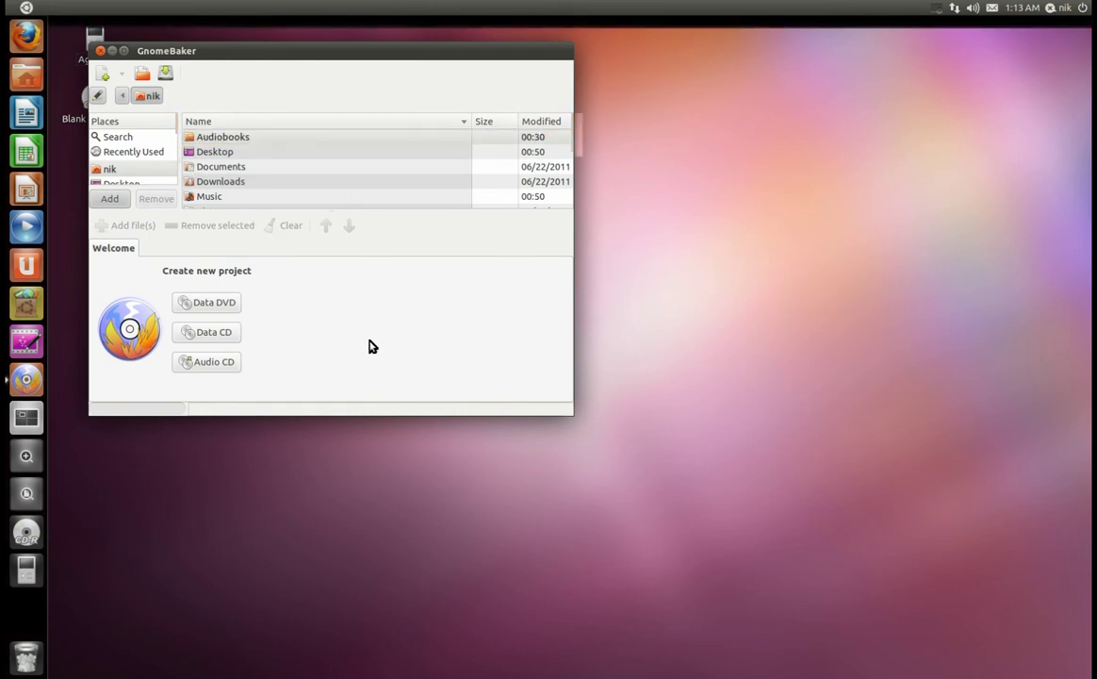
pyautogui.click(973, 8)
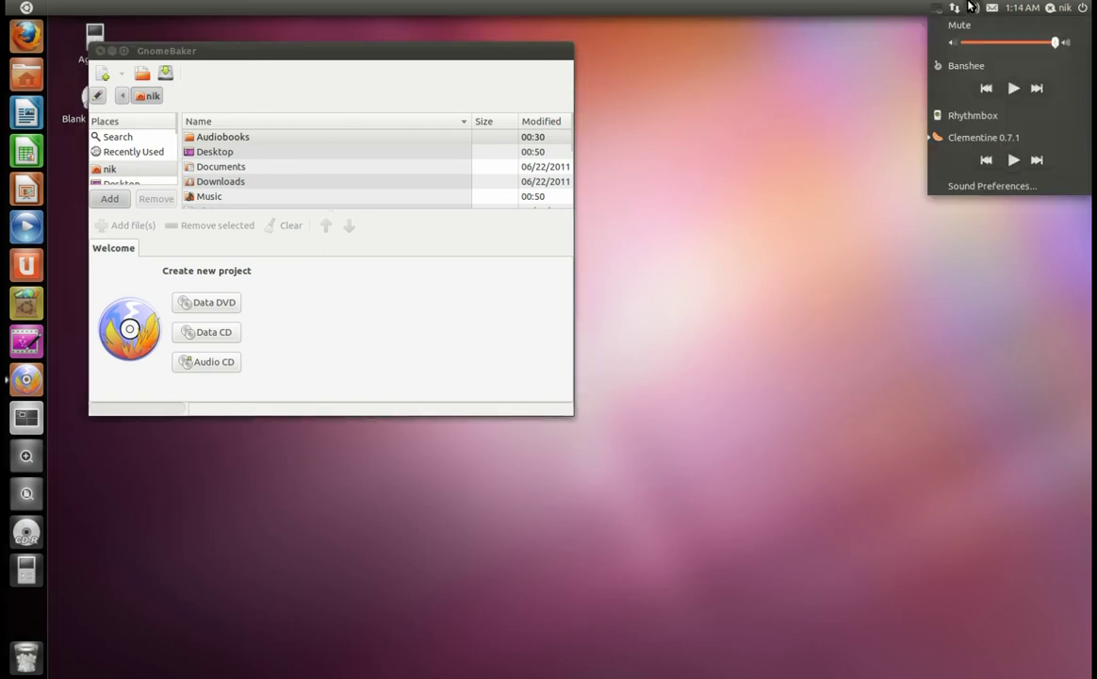
# Launch Banshee beside GnomeBaker and start a new Audio CD project
pyautogui.click(990, 67)
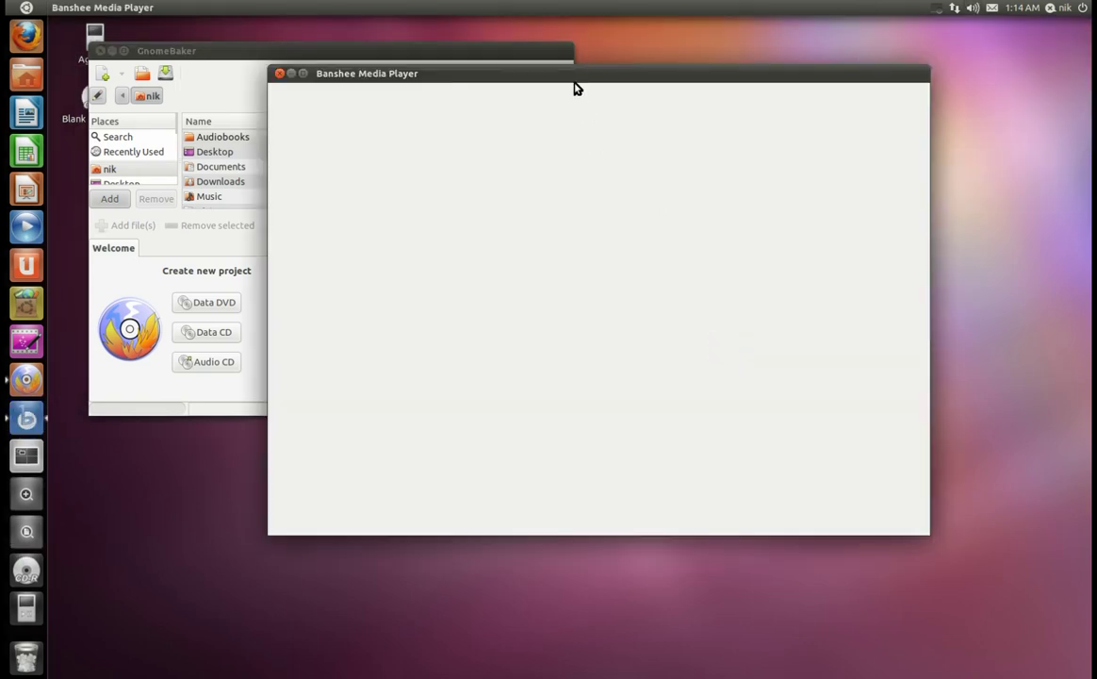
pyautogui.moveTo(577, 84); pyautogui.dragTo(807, 28)
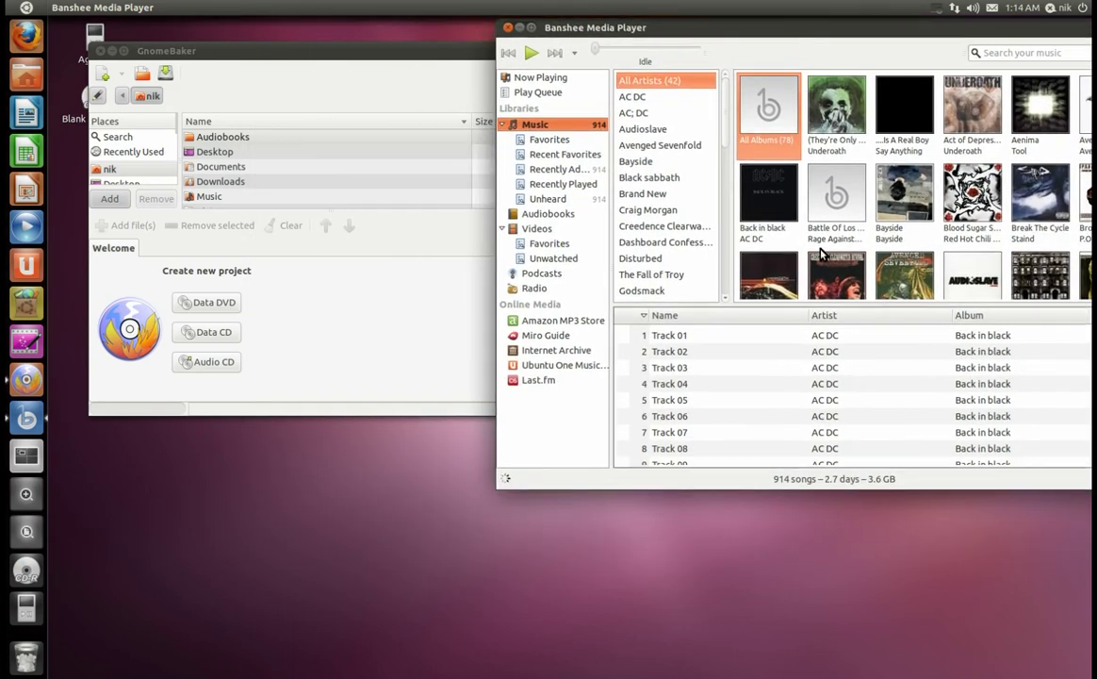
pyautogui.moveTo(360, 90); pyautogui.dragTo(292, 101)
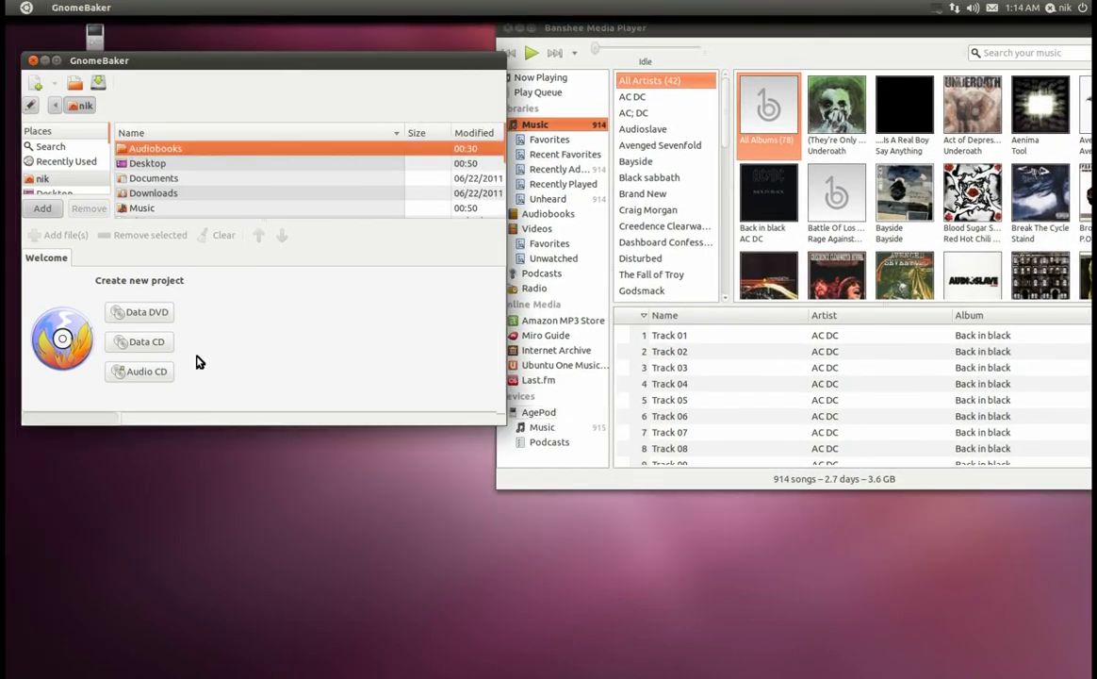
pyautogui.click(141, 371)
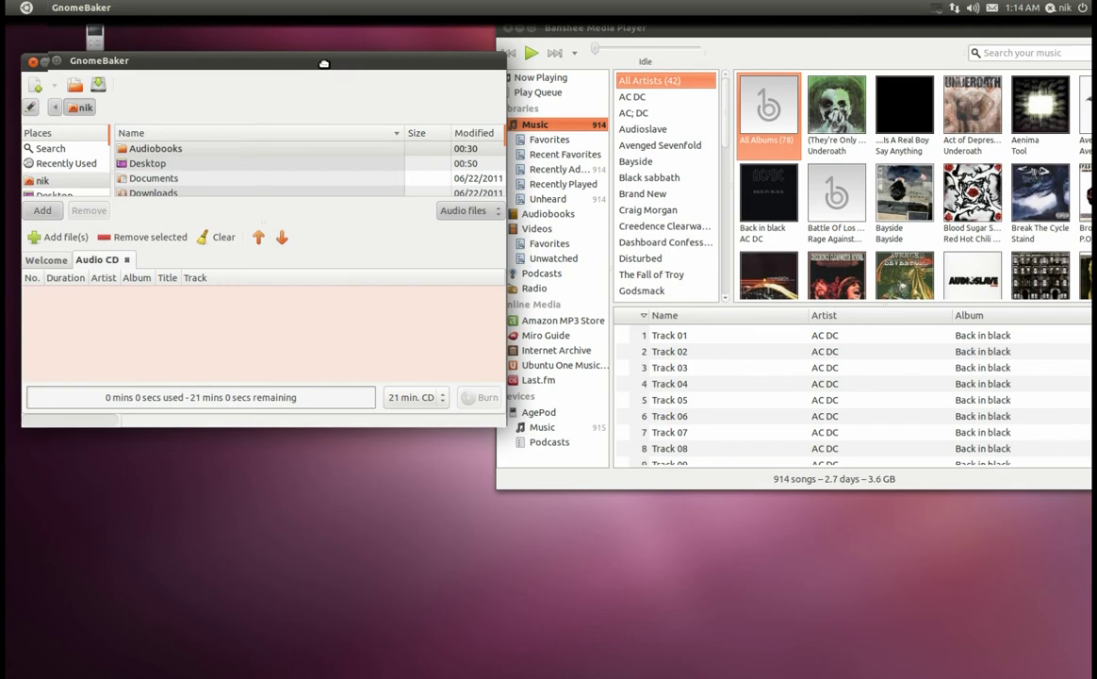
pyautogui.moveTo(324, 64); pyautogui.dragTo(330, 48)
# Add Tracks 03, 06 and 04 from Banshee to the audio CD
pyautogui.moveTo(820, 368); pyautogui.dragTo(332, 340)
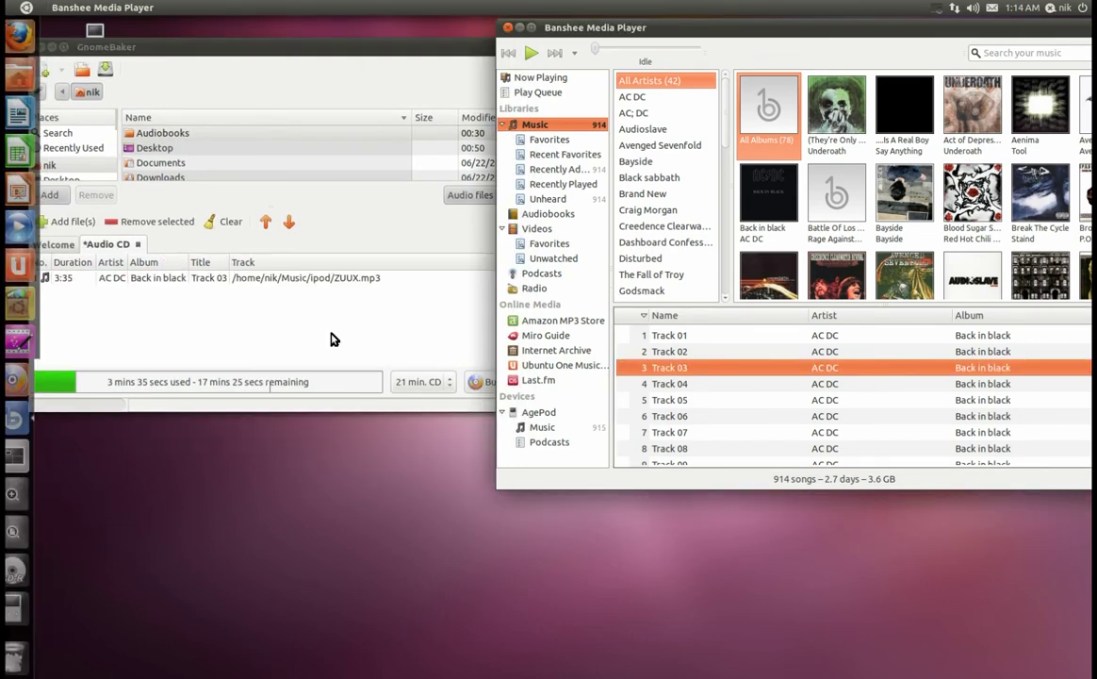
pyautogui.moveTo(730, 416); pyautogui.dragTo(271, 328)
pyautogui.moveTo(688, 384); pyautogui.dragTo(321, 321)
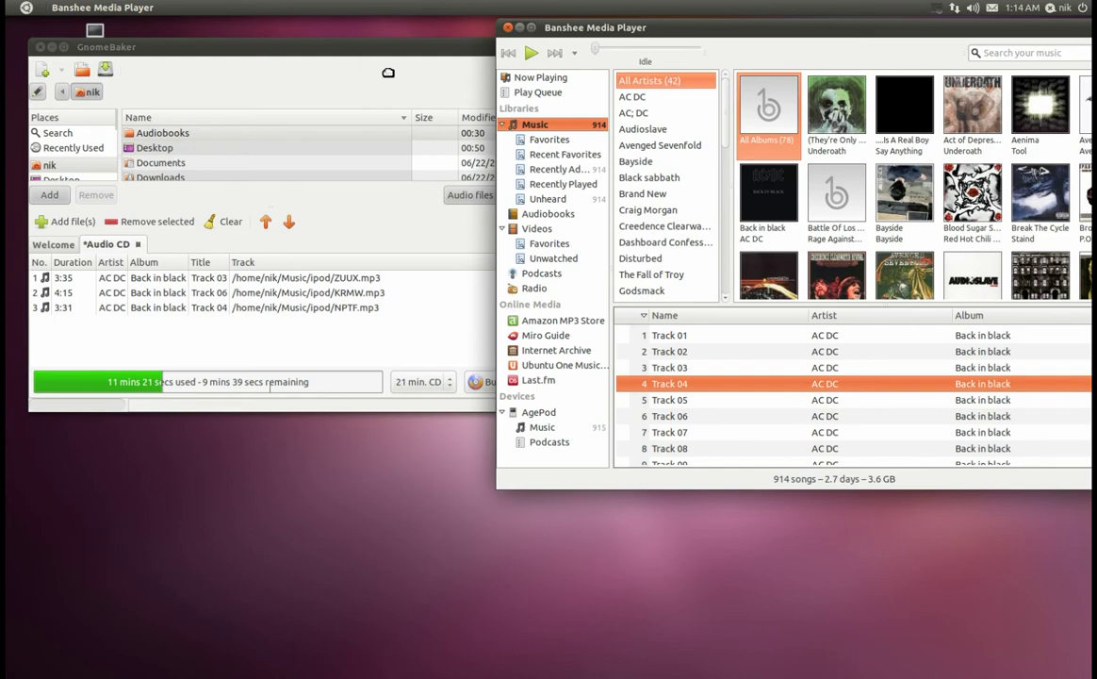
pyautogui.moveTo(389, 72); pyautogui.dragTo(520, 117)
pyautogui.click(558, 432)
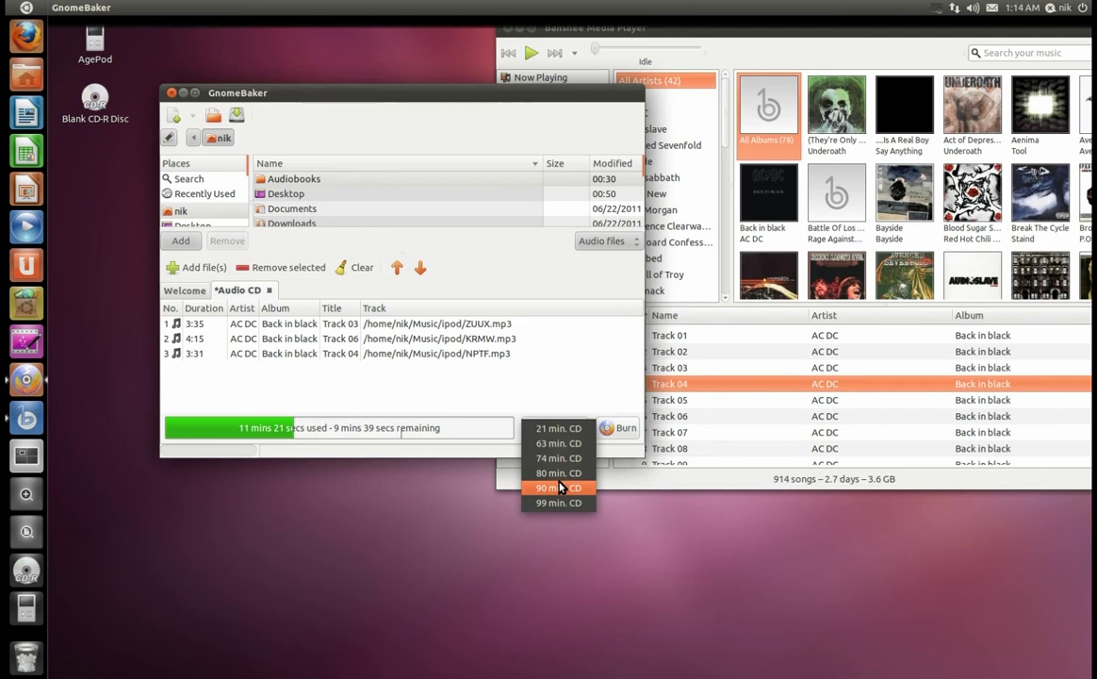
pyautogui.click(430, 553)
# Quit GnomeBaker, discarding the unsaved project, then close Banshee
pyautogui.click(171, 93)
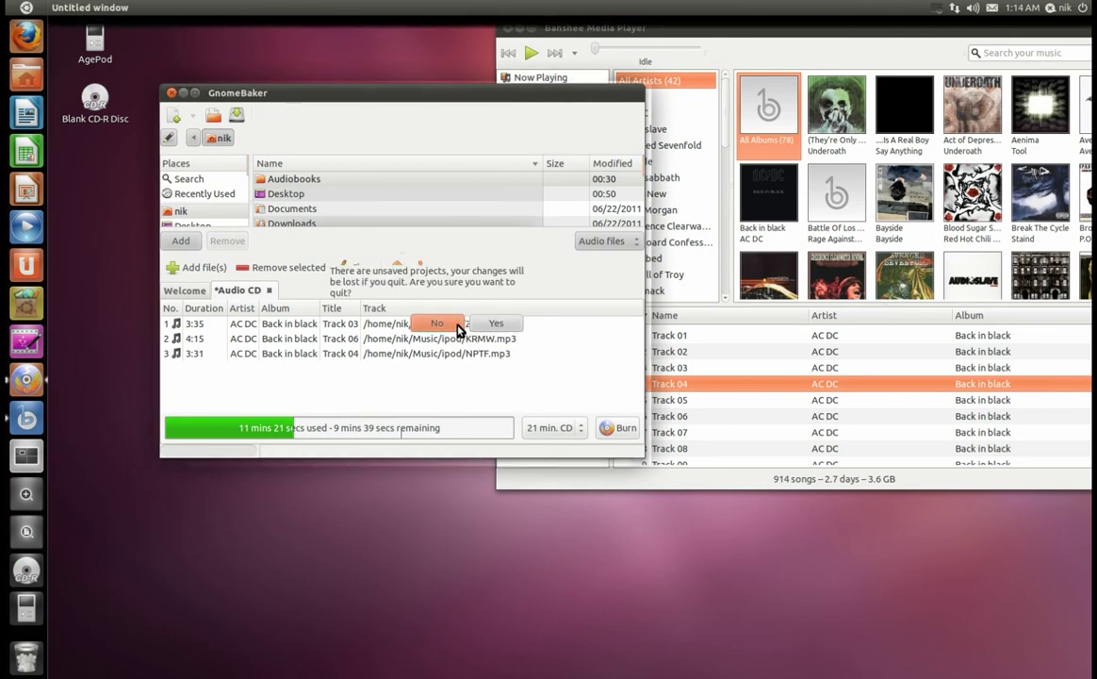
pyautogui.click(448, 321)
pyautogui.moveTo(507, 94); pyautogui.dragTo(439, 86)
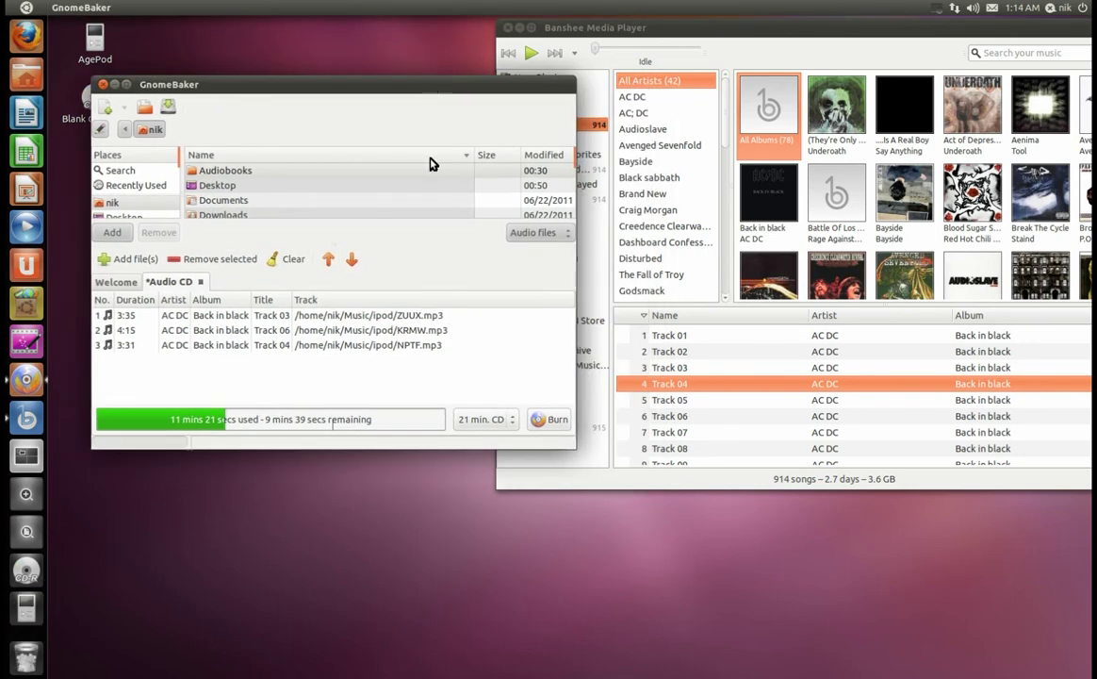
pyautogui.click(102, 84)
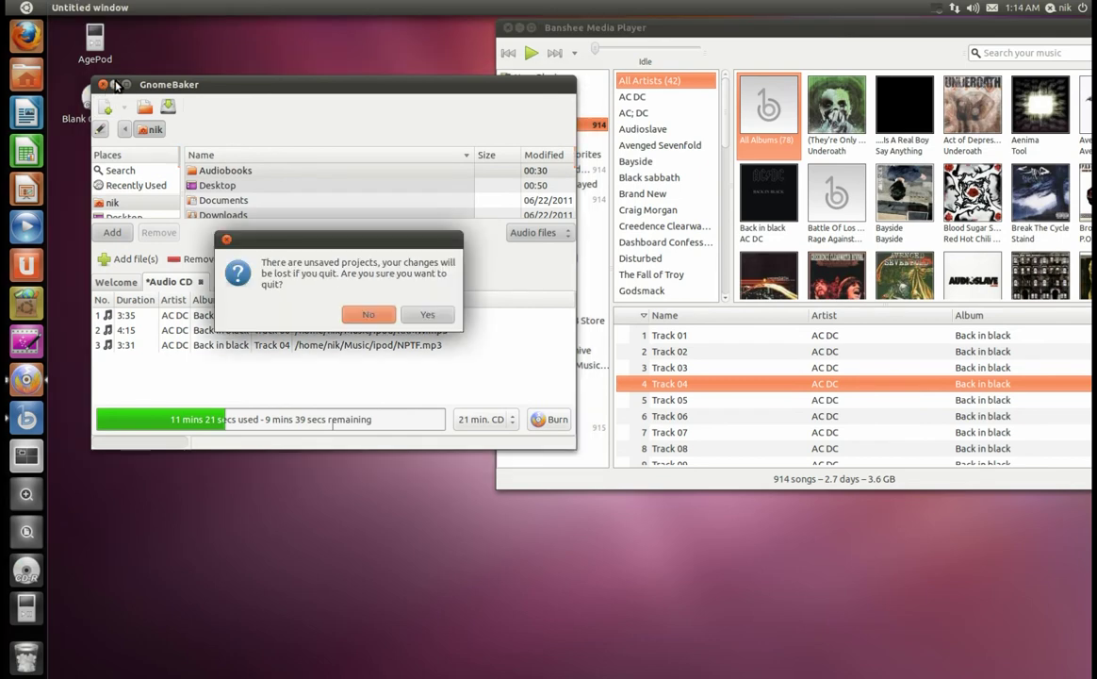
pyautogui.press('Return')
pyautogui.moveTo(622, 36); pyautogui.dragTo(400, 88)
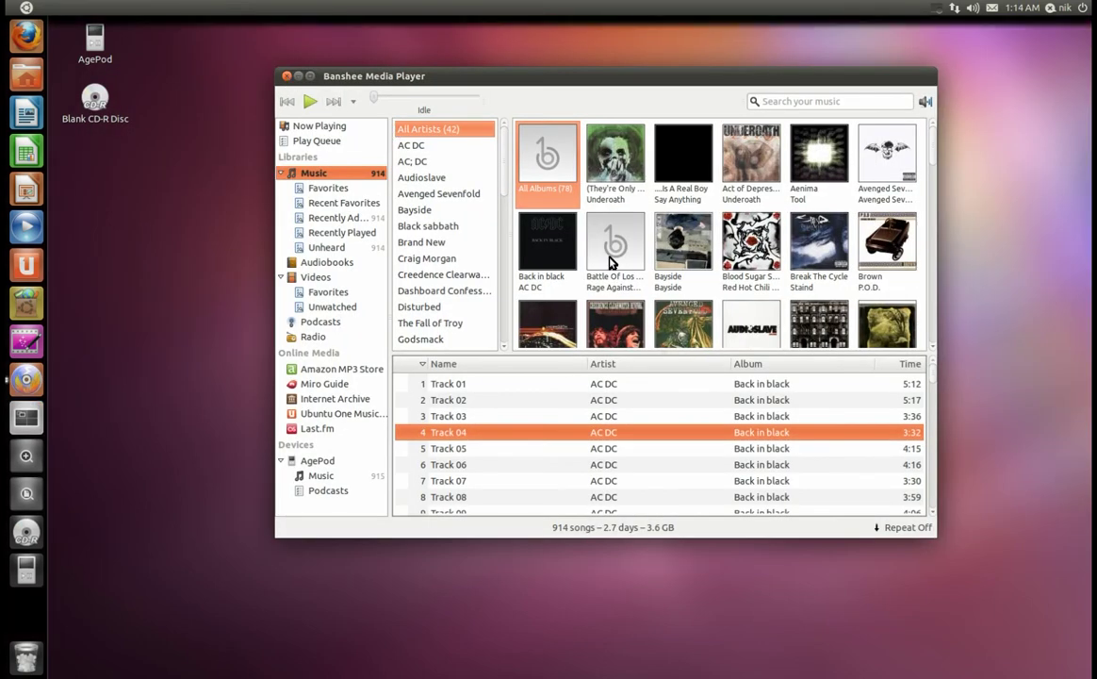
pyautogui.hotkey('ctrl', 'q')
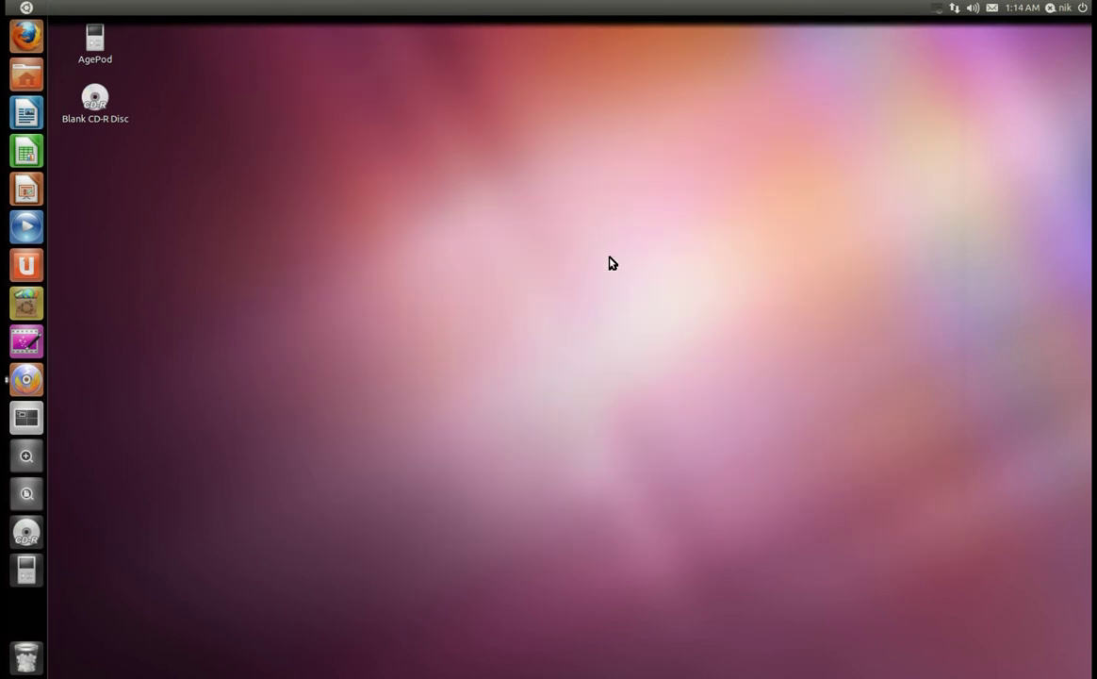
pyautogui.click(954, 8)
pyautogui.moveTo(973, 8)
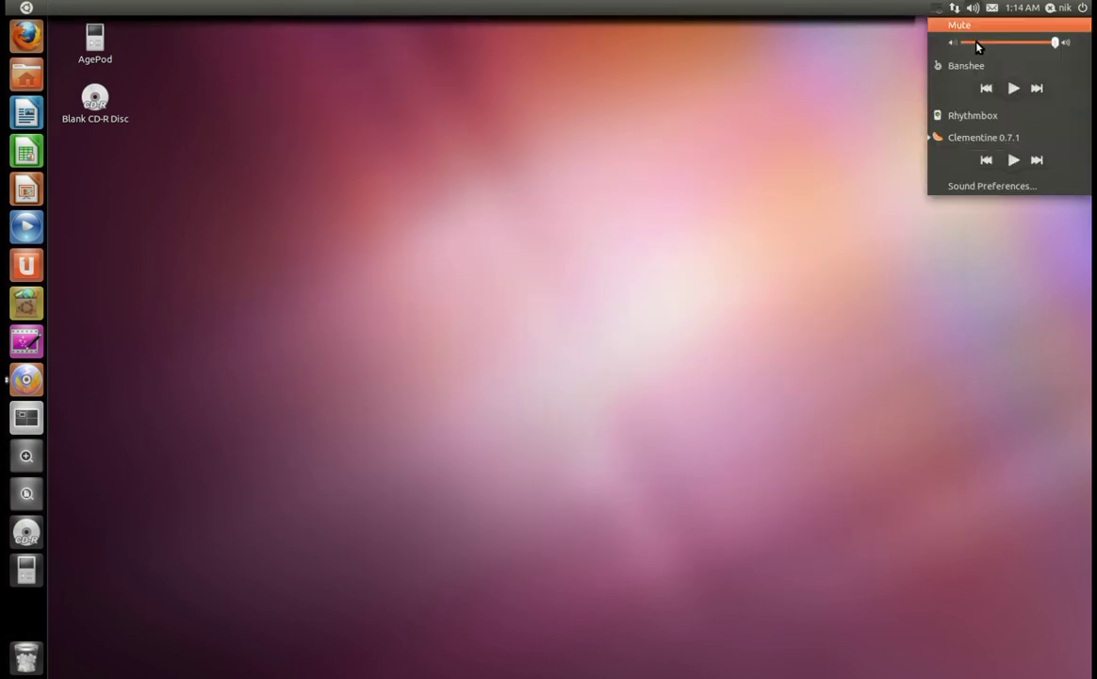
pyautogui.click(978, 139)
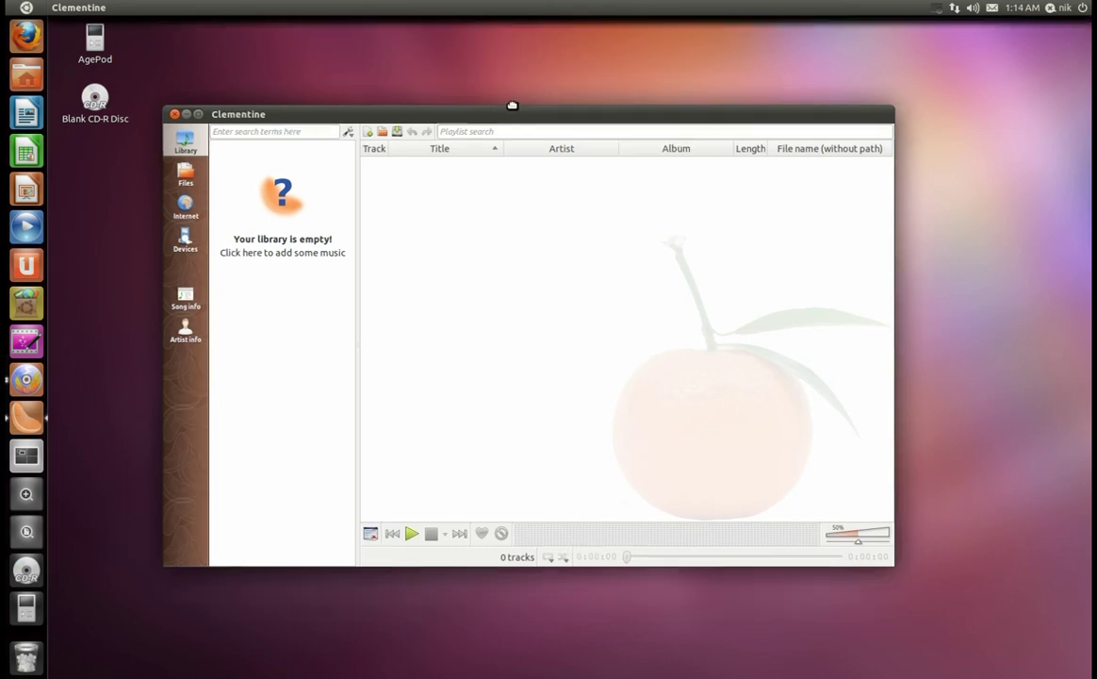
pyautogui.moveTo(412, 94); pyautogui.dragTo(345, 91)
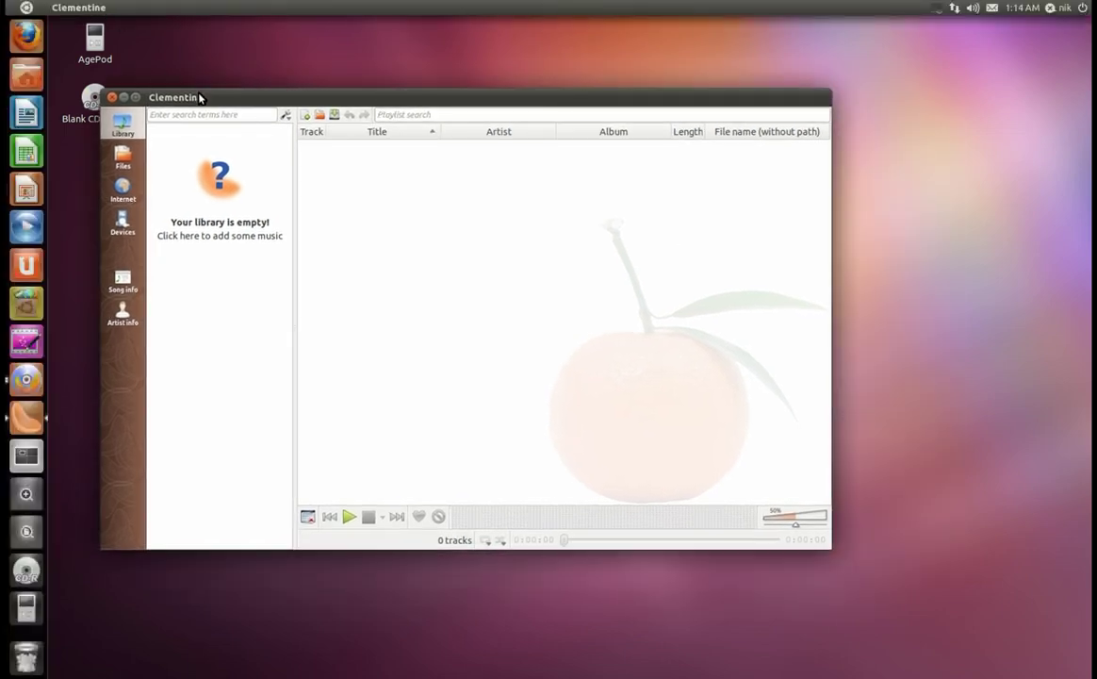
pyautogui.moveTo(200, 97); pyautogui.dragTo(289, 95)
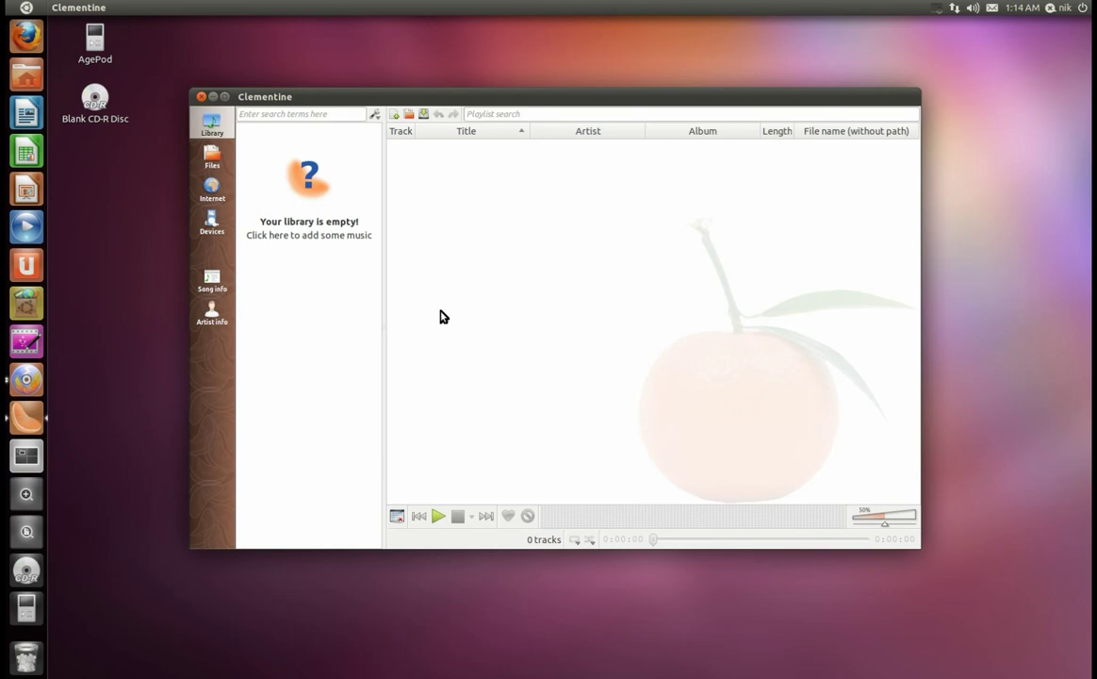
pyautogui.click(210, 167)
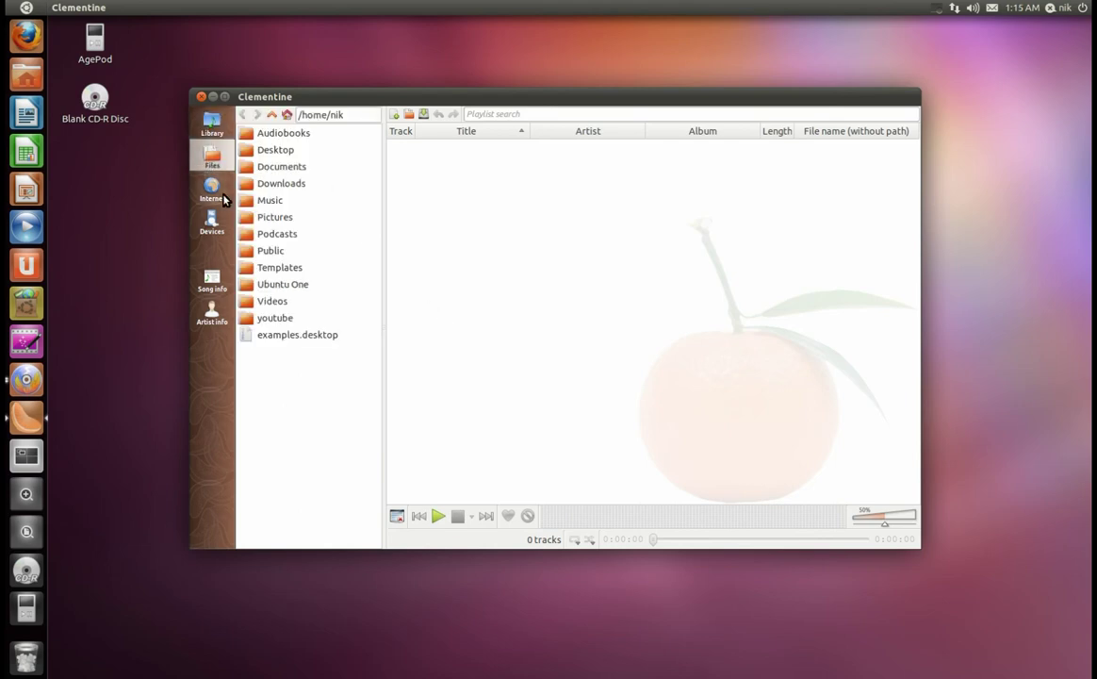
pyautogui.click(212, 188)
pyautogui.click(102, 51)
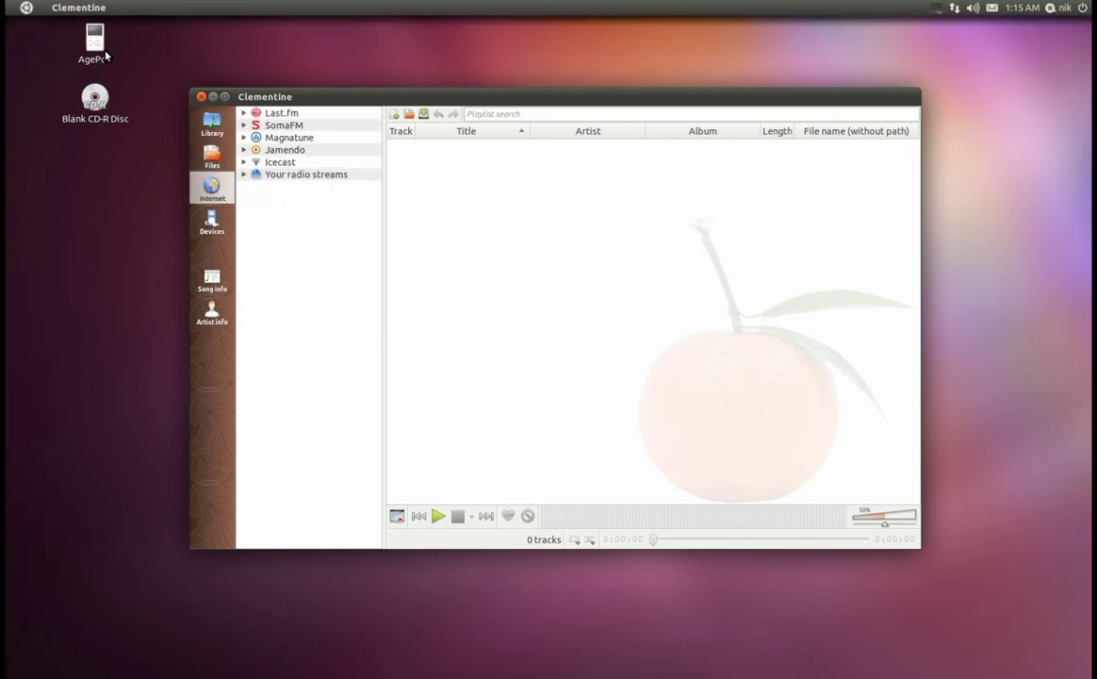
pyautogui.moveTo(381, 102); pyautogui.dragTo(397, 115)
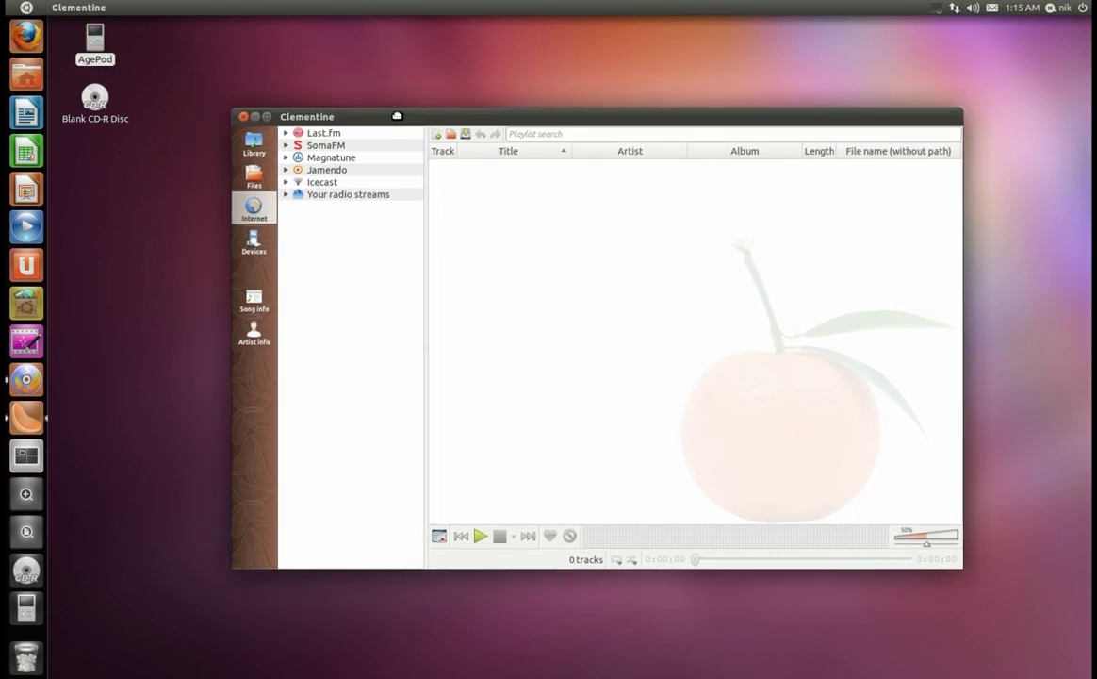
pyautogui.click(242, 116)
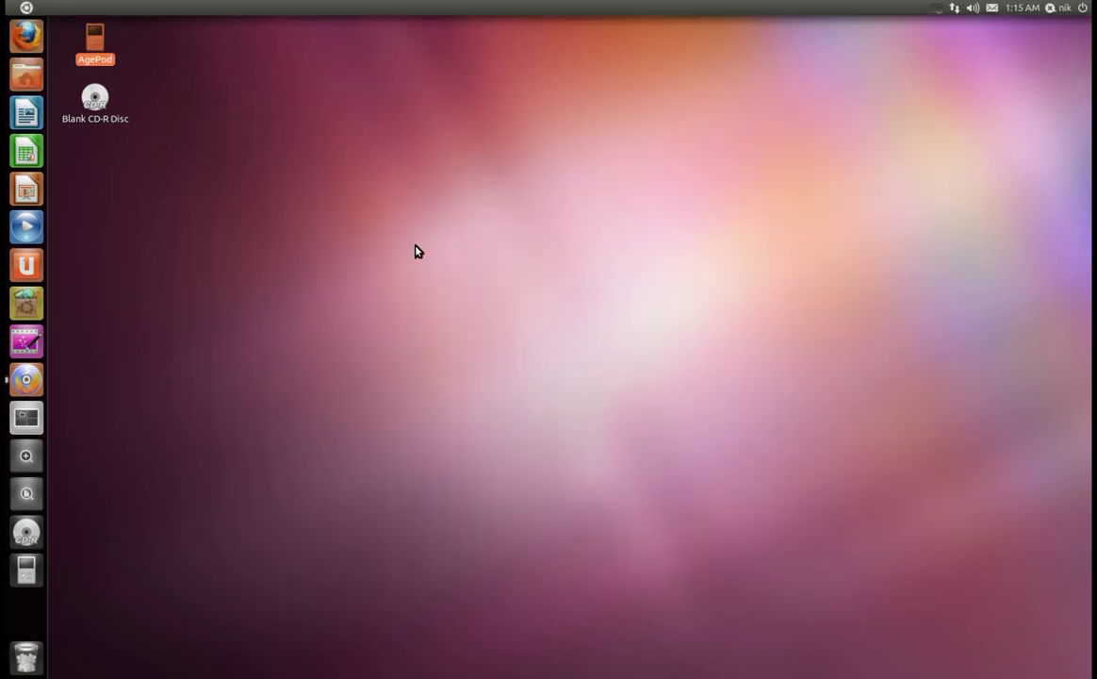